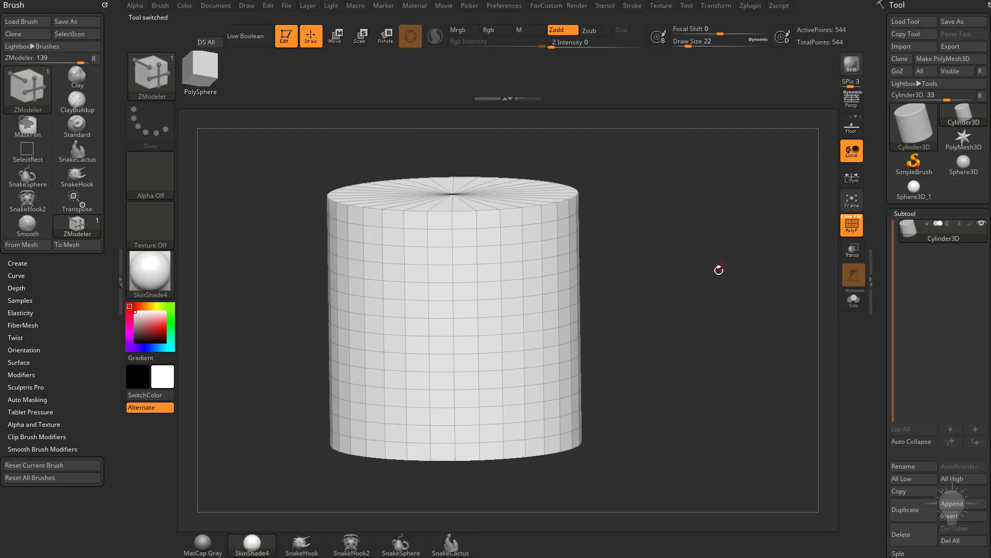
Step: Convert the cylinder to a PolyMesh3D and initialize it as a QCube with X, Y and Z resolution 2
drag(720, 267, 828, 209)
click(953, 61)
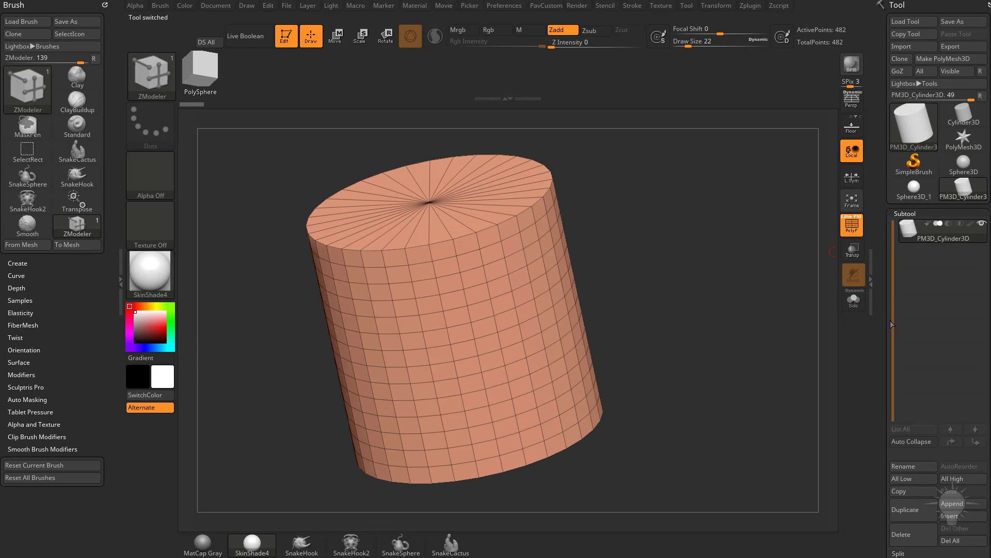
scroll(876, 325, down, 15)
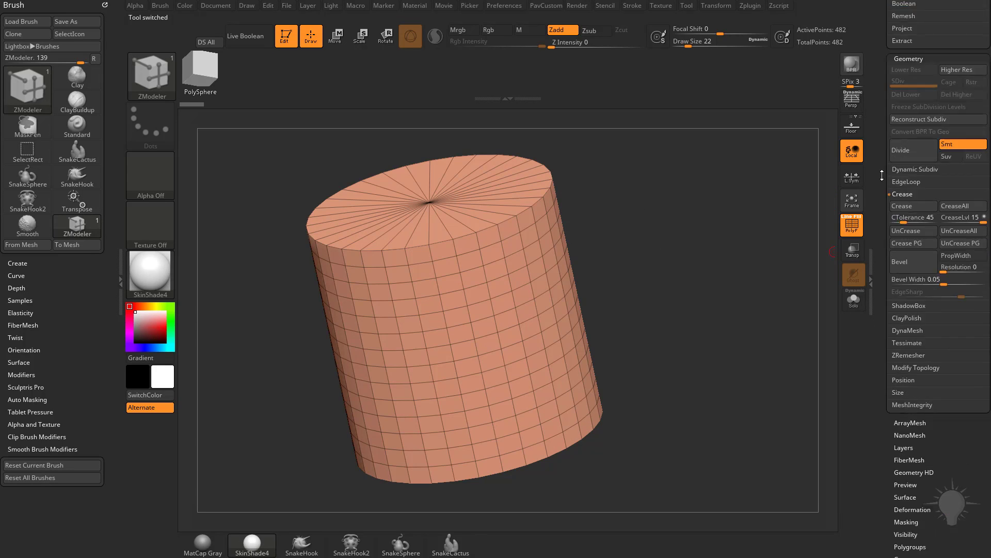
key(shift)
shift+click(903, 314)
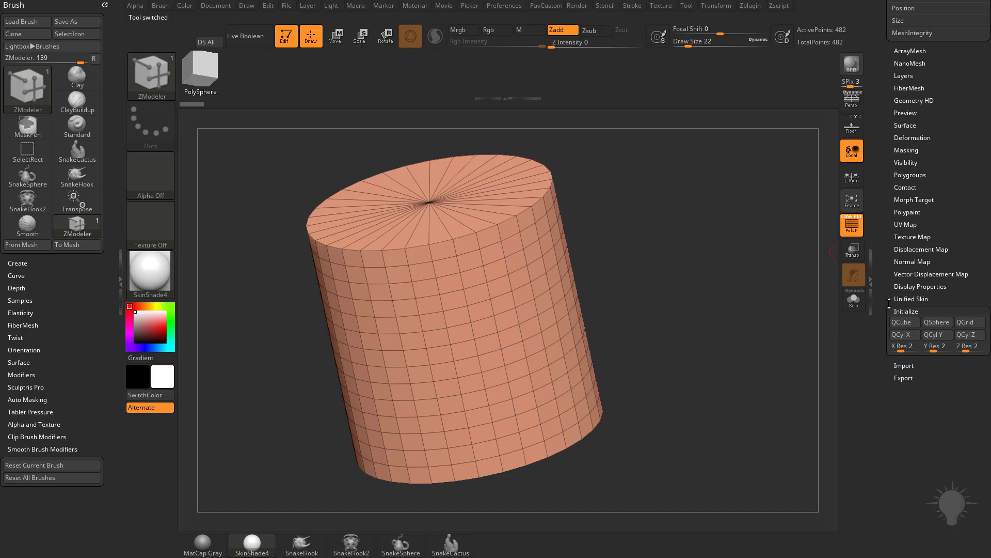
drag(885, 303, 887, 269)
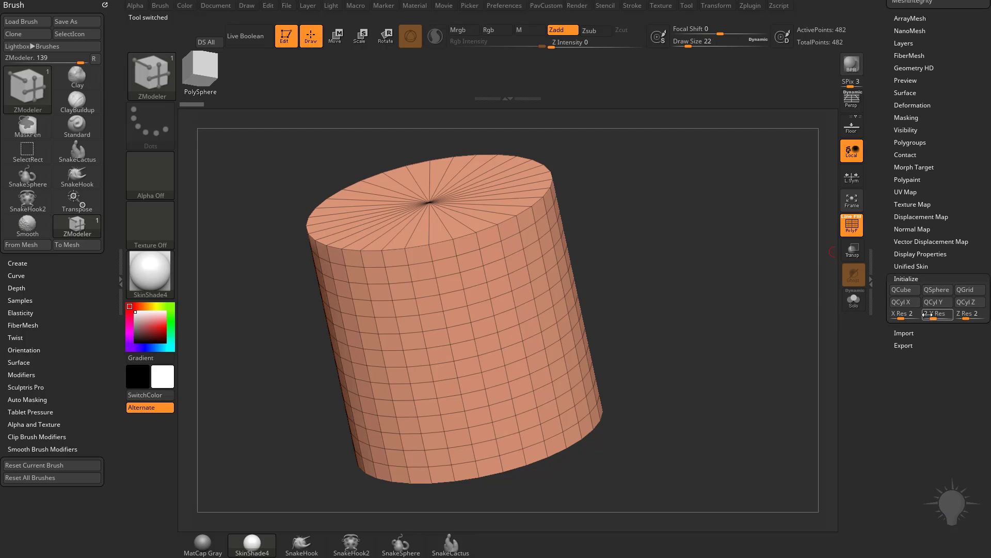
click(905, 292)
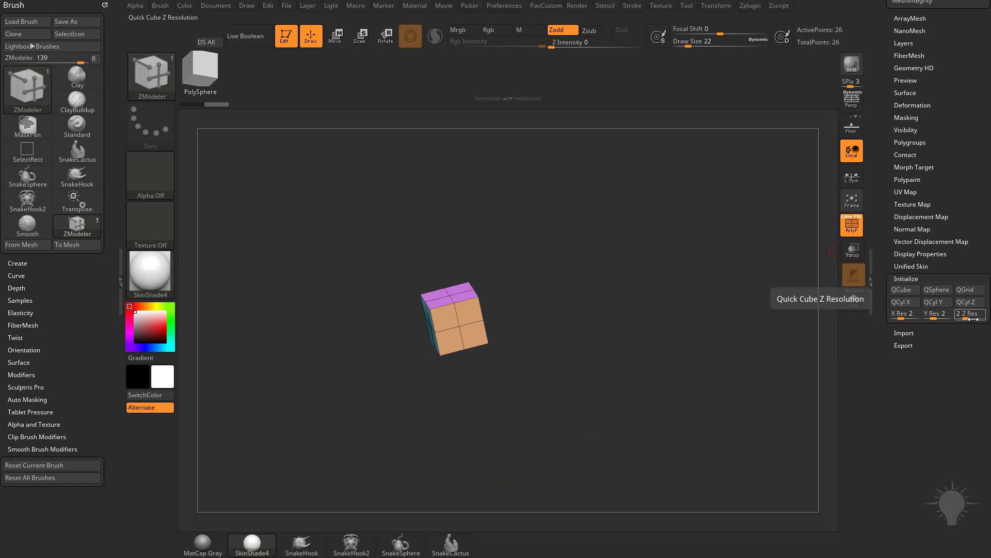
Step: Set the ZModeler polygon action to QMesh with the Polygroup Island target and extrude the cube's two opposite orange side faces outward
drag(694, 312, 708, 359)
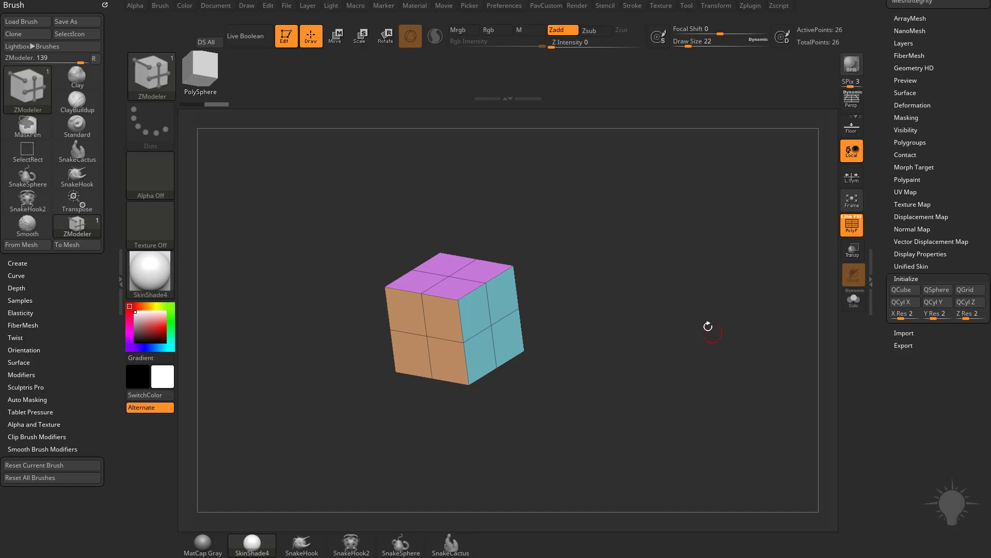
drag(541, 281, 550, 318)
drag(548, 265, 597, 295)
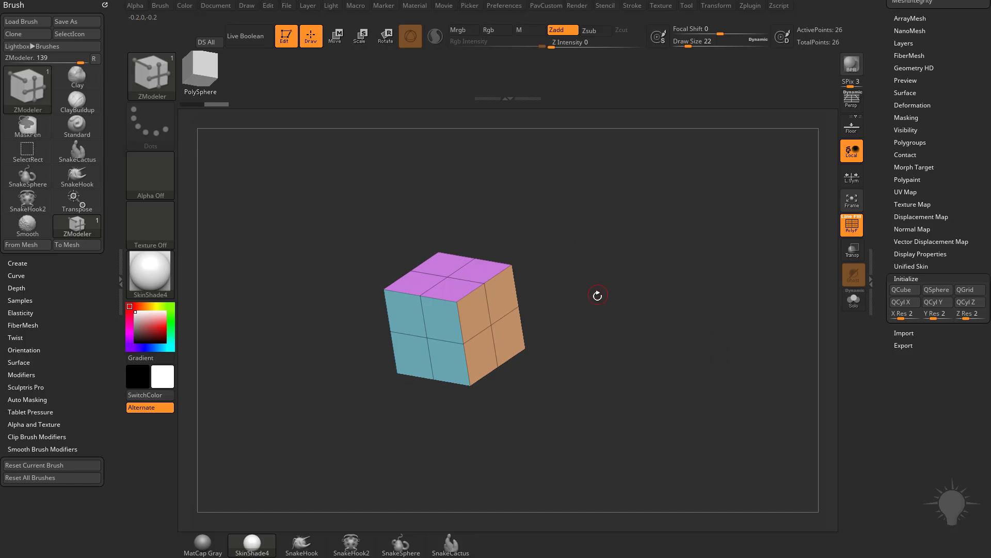
key(b)
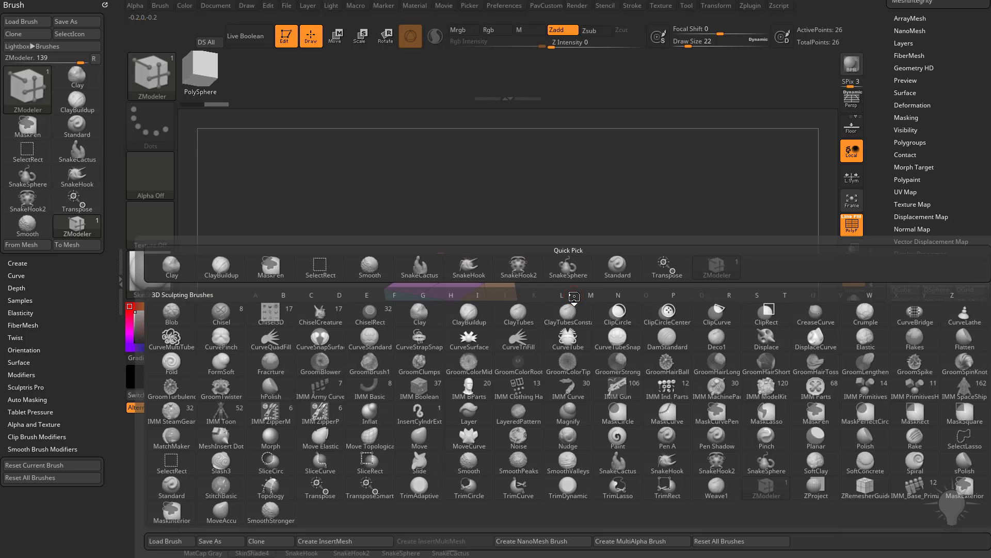
key(Escape)
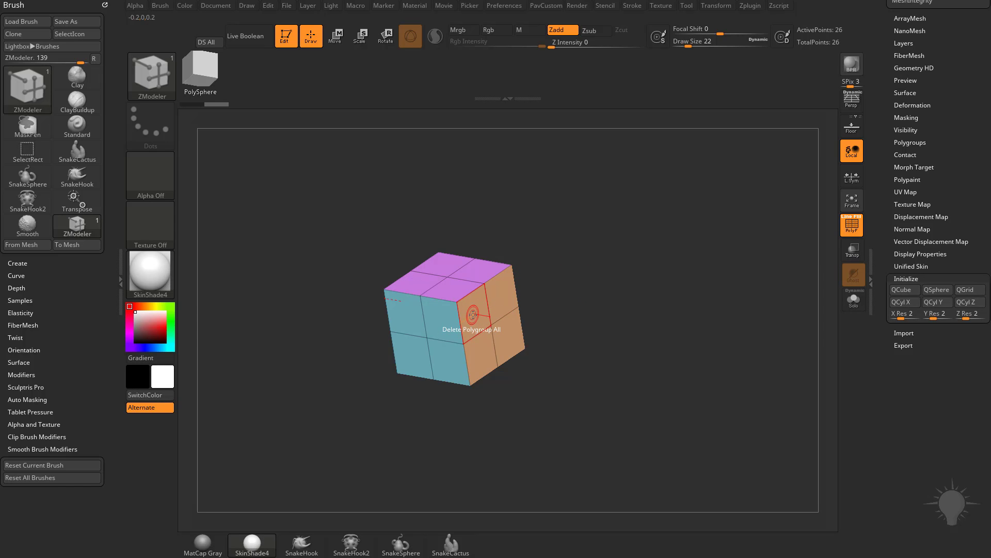
key(space)
click(541, 143)
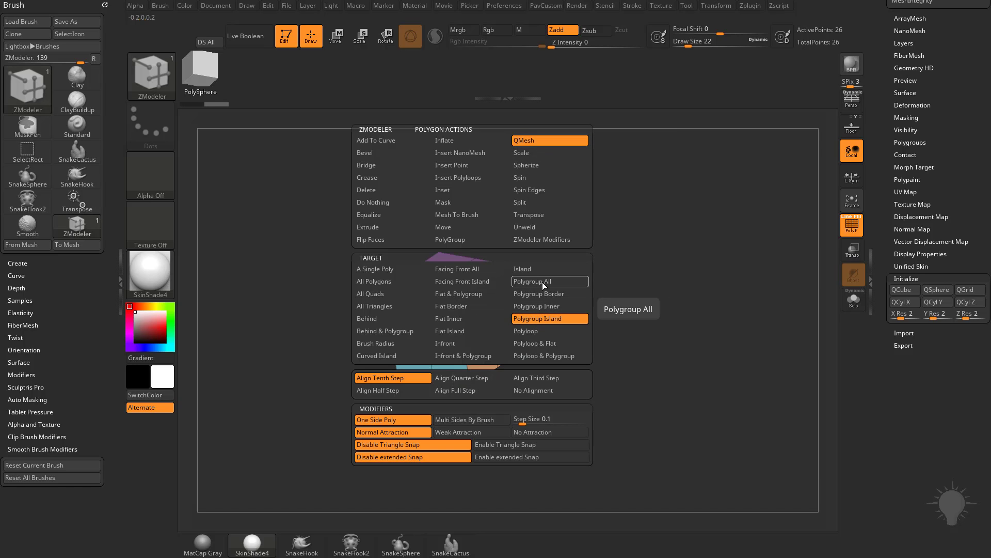
click(538, 318)
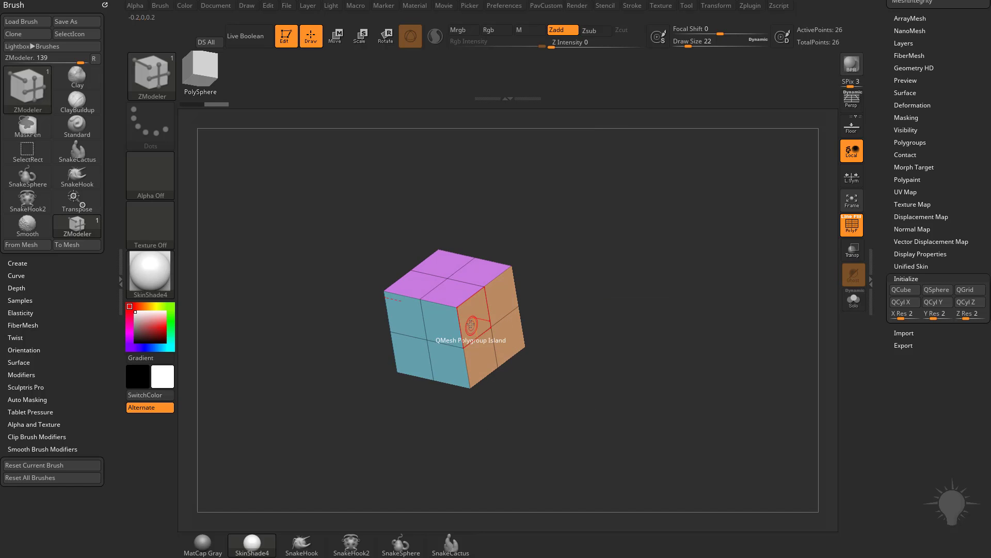
mouse_move(538, 293)
mouse_down()
mouse_move(503, 278)
mouse_move(547, 296)
mouse_move(539, 294)
mouse_up()
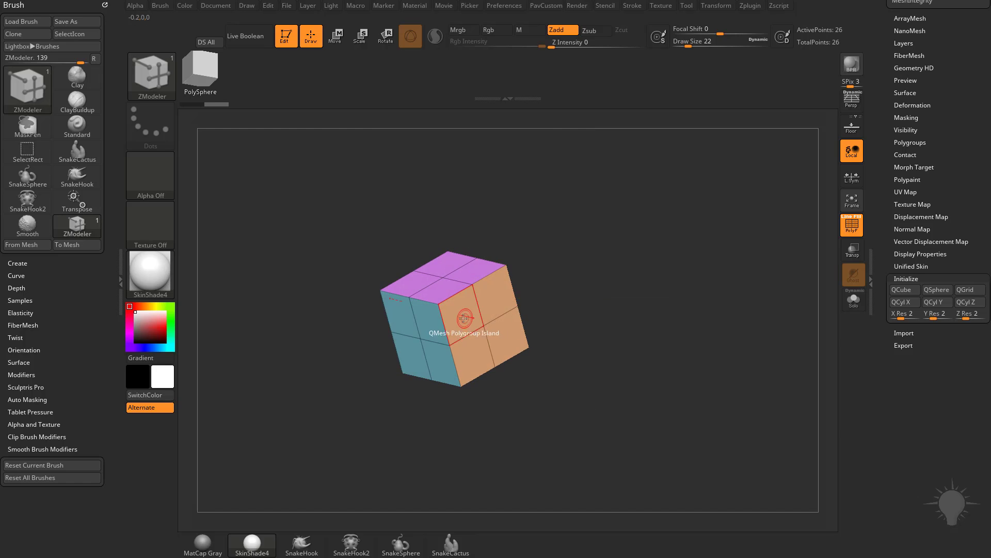
drag(464, 318, 571, 343)
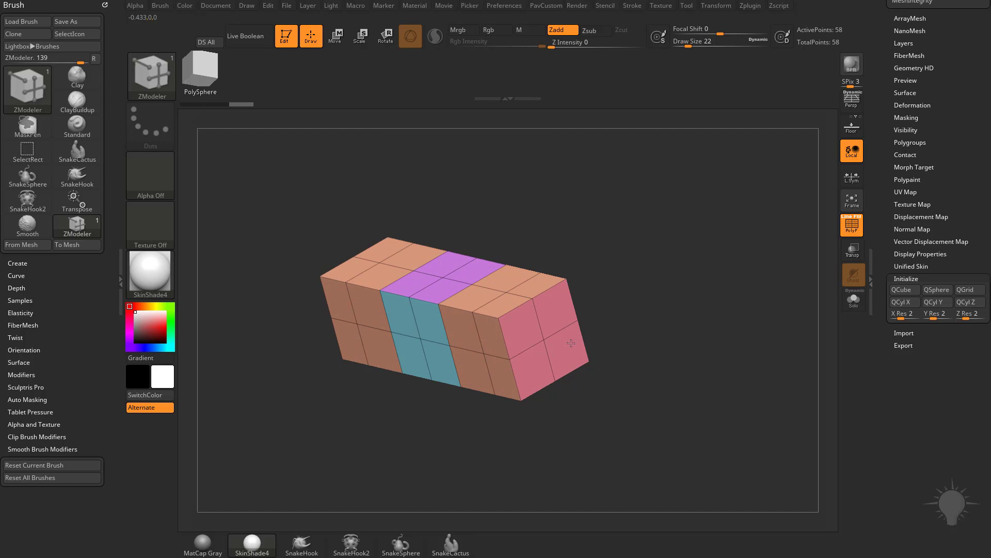
mouse_move(651, 343)
mouse_down()
mouse_move(633, 324)
mouse_move(661, 336)
mouse_up()
drag(507, 344, 496, 356)
key(ctrl+z)
drag(616, 279, 525, 335)
key(ctrl+z)
drag(621, 299, 625, 270)
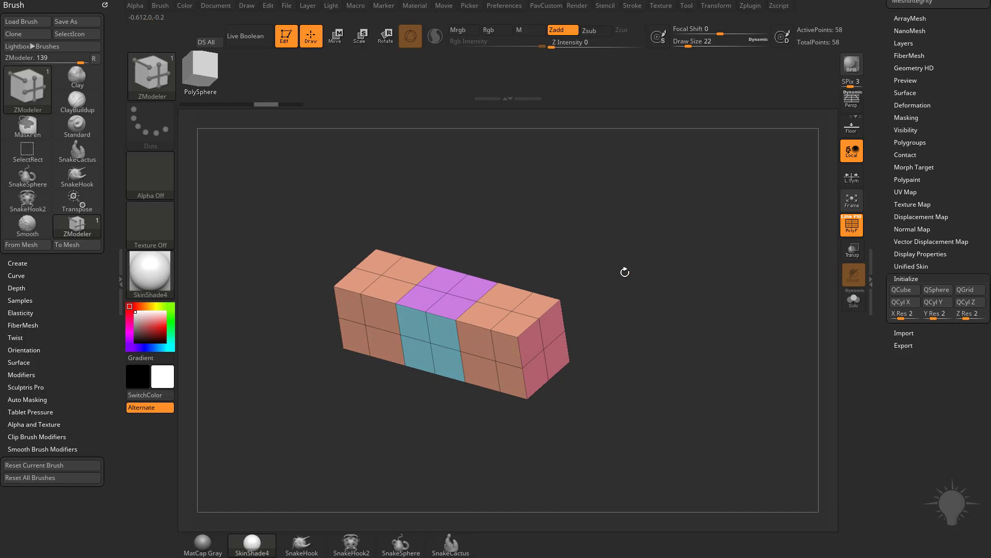
Step: Extrude the front faces of both outer blocks and the back face of the middle block into arms with QMesh
click(508, 350)
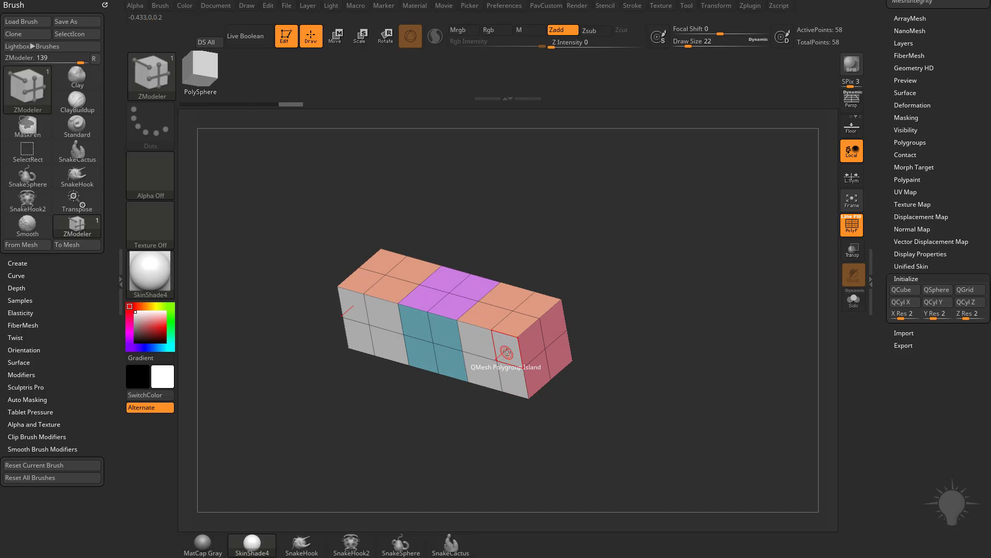
drag(508, 349, 472, 381)
drag(620, 262, 577, 370)
alt+drag(523, 290, 548, 309)
drag(542, 311, 584, 281)
drag(608, 276, 640, 289)
alt+drag(520, 342, 606, 388)
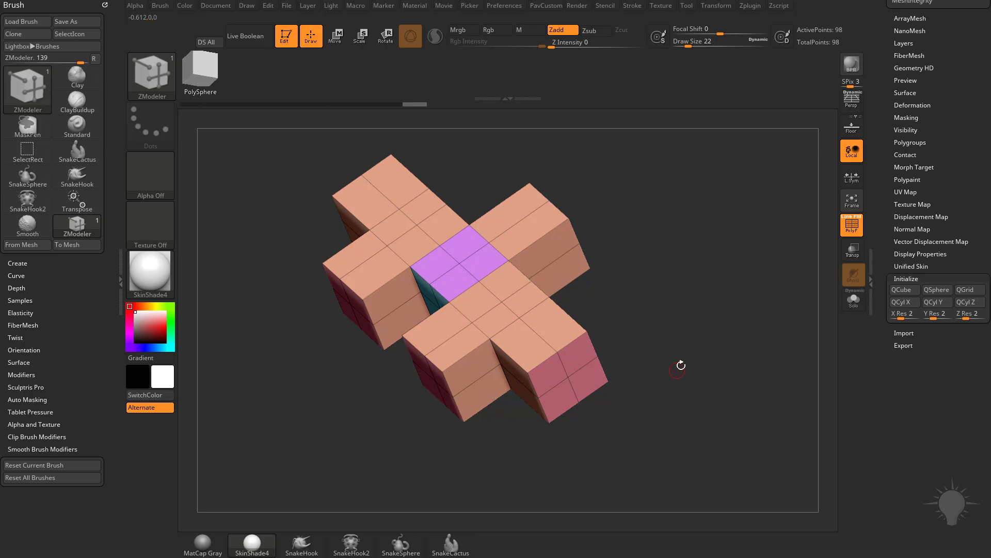
Step: Set the ZModeler edge action to Insert EdgeLoop and delete the horizontal edge loop running around the model's mid-height
mouse_move(679, 365)
mouse_down()
mouse_move(680, 315)
mouse_move(679, 374)
mouse_up()
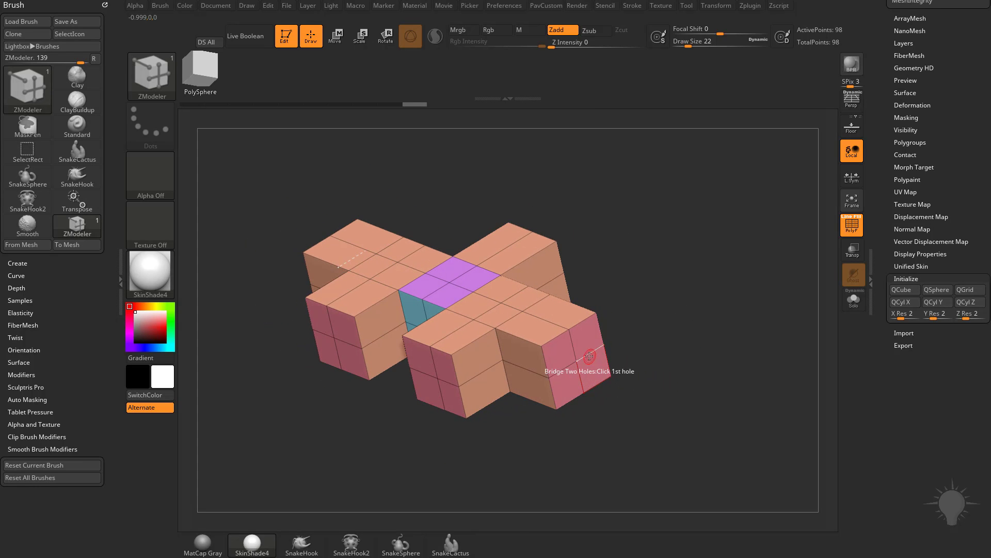
key(space)
click(583, 263)
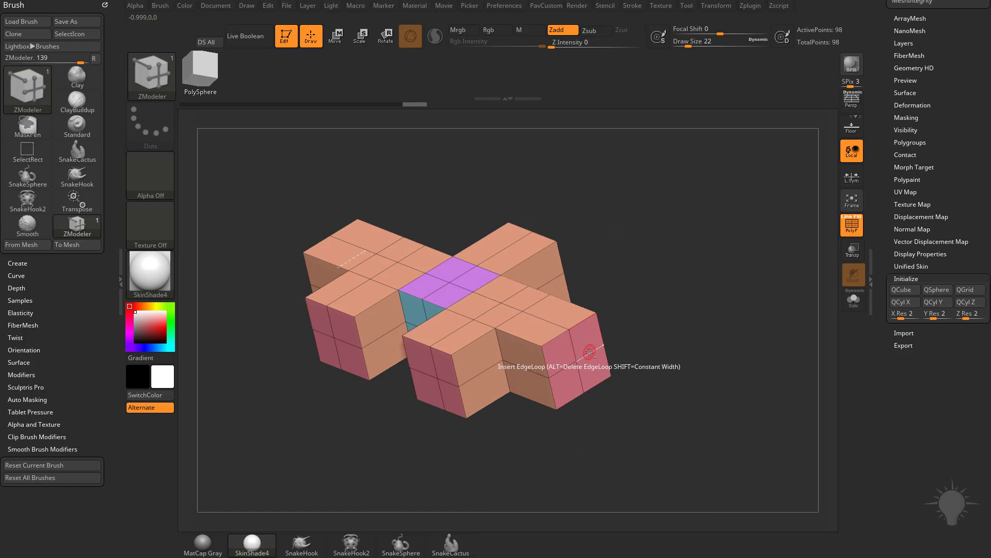
alt+click(589, 354)
mouse_move(695, 343)
mouse_down()
mouse_move(646, 338)
mouse_move(679, 359)
mouse_move(699, 351)
mouse_up()
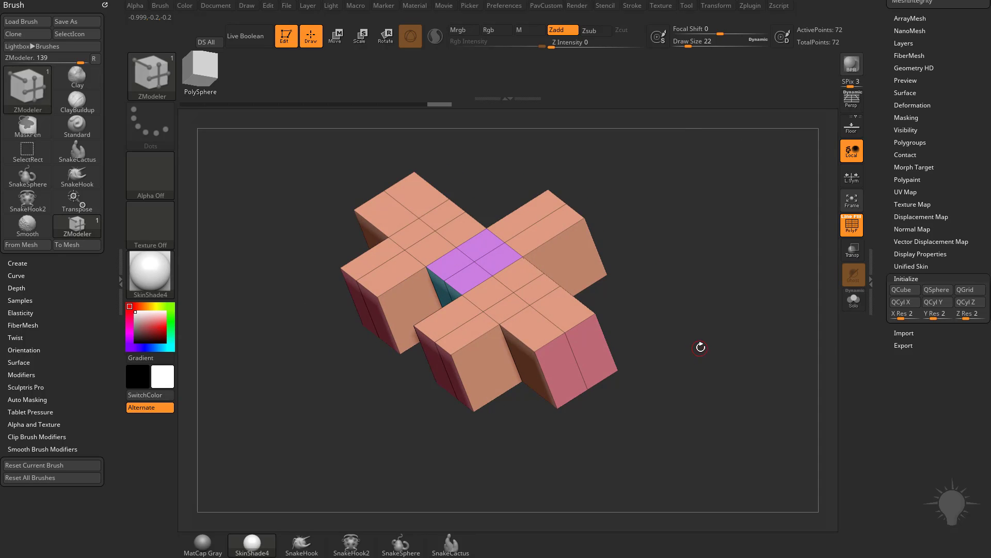
Step: Set the polygon action to Bridge with Connected Polys and bridge the two end polygons of the single middle arm into a rounded cap
drag(708, 301, 622, 347)
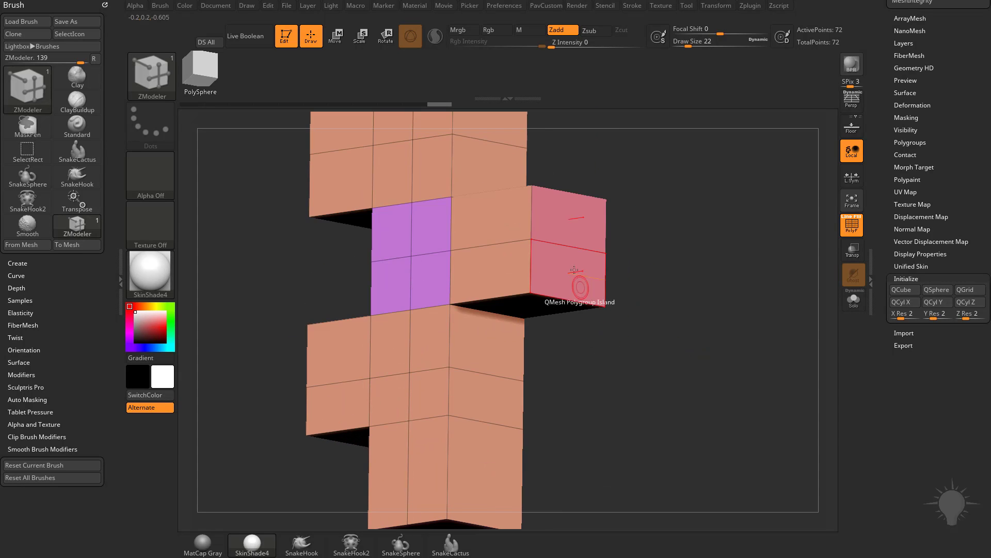
alt+drag(700, 276, 615, 417)
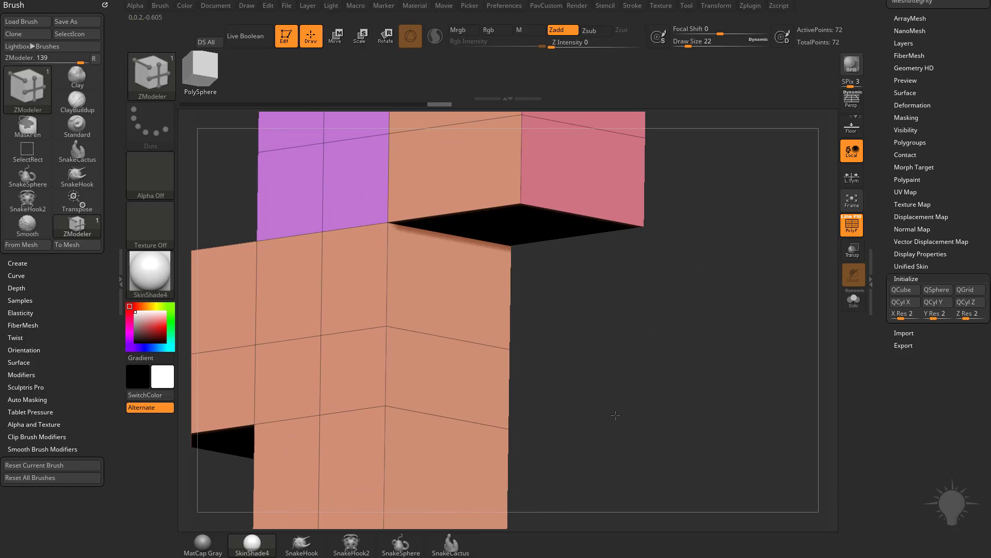
alt+drag(644, 313, 563, 500)
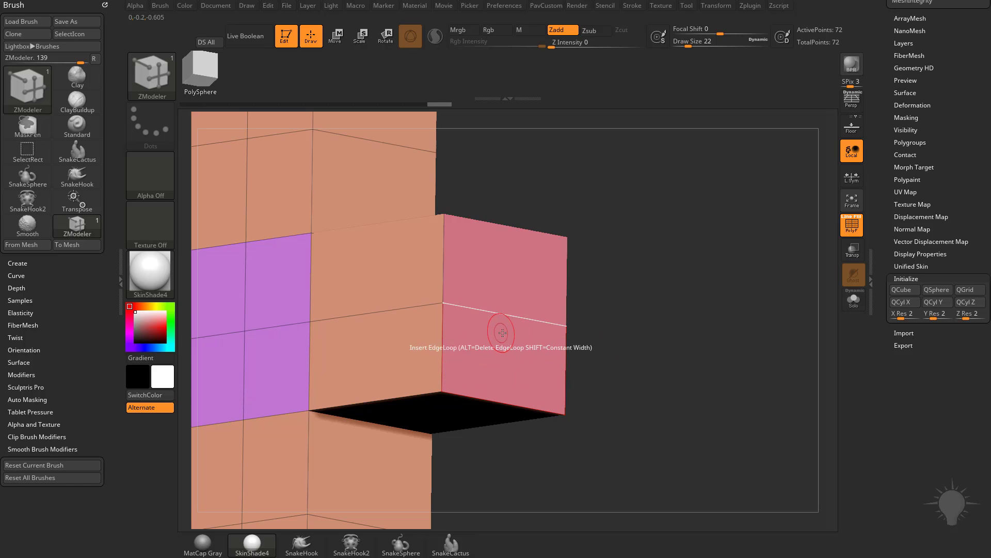
key(space)
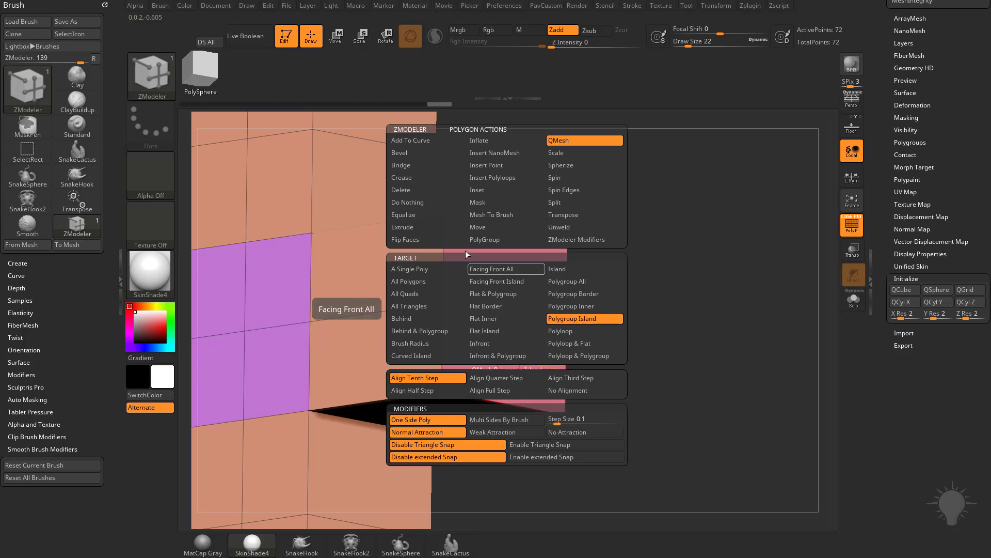
click(437, 168)
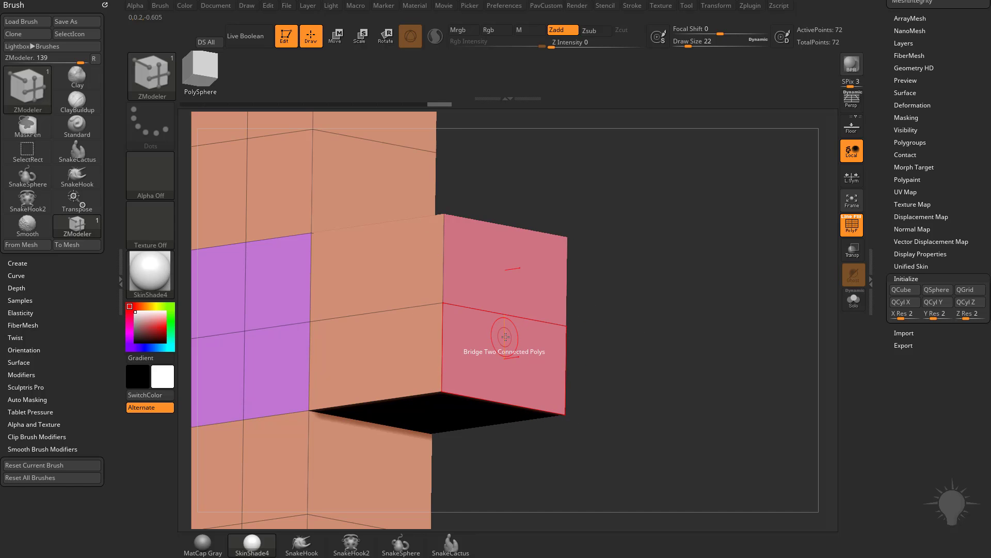
click(505, 337)
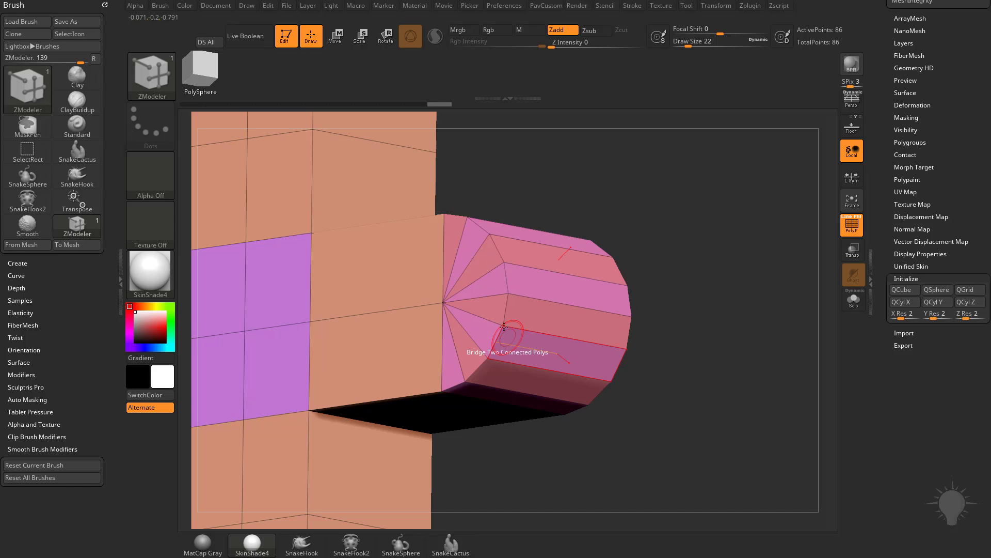
Step: Try bridging further pairs of connected polygons on the arm and the neighbouring blocks, and undo these bridges
click(365, 293)
drag(699, 313, 623, 268)
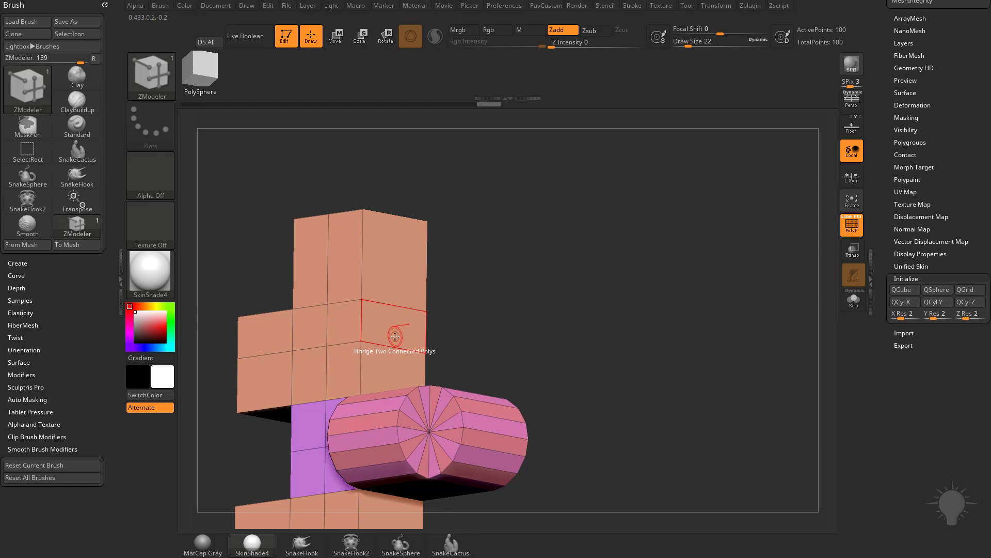
drag(515, 276, 559, 269)
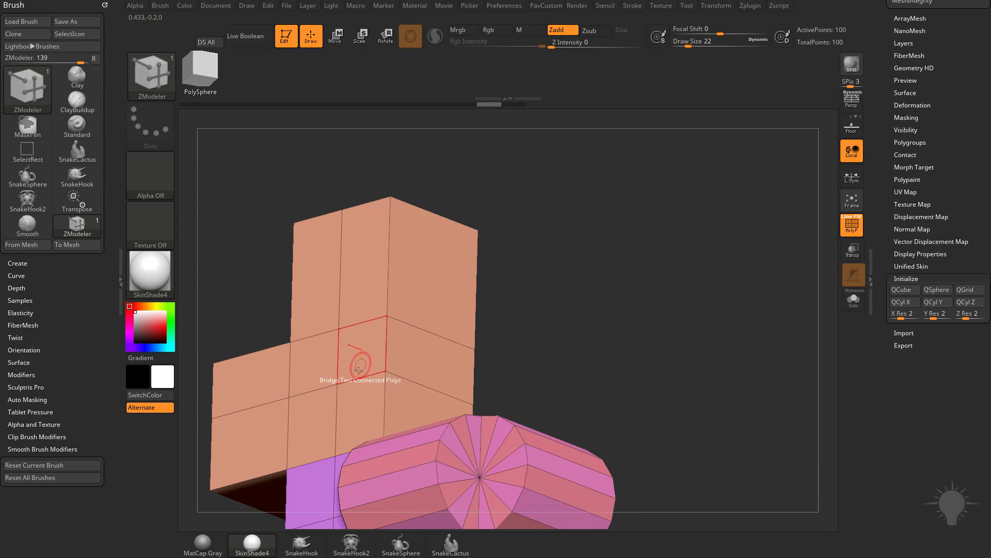
drag(550, 301, 580, 294)
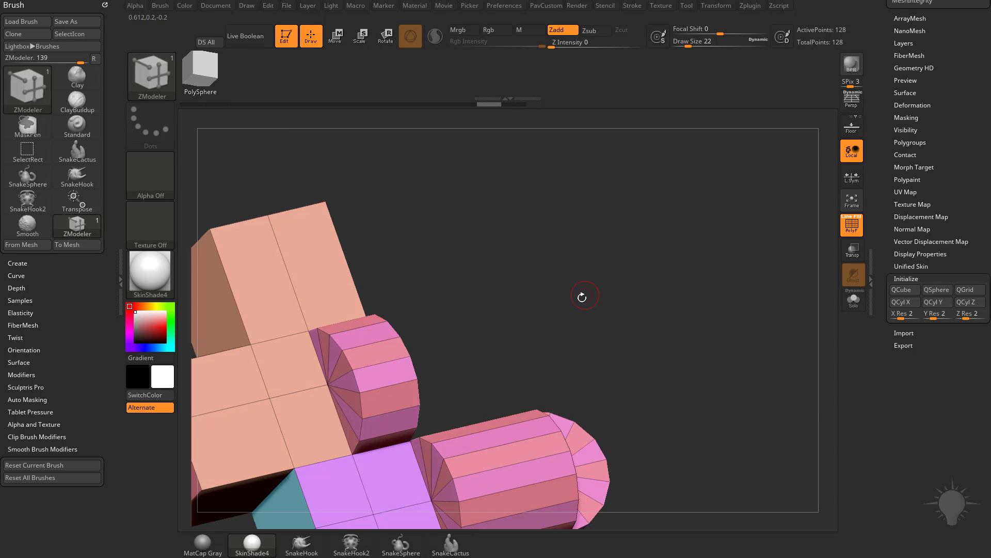
click(337, 362)
drag(526, 316, 630, 286)
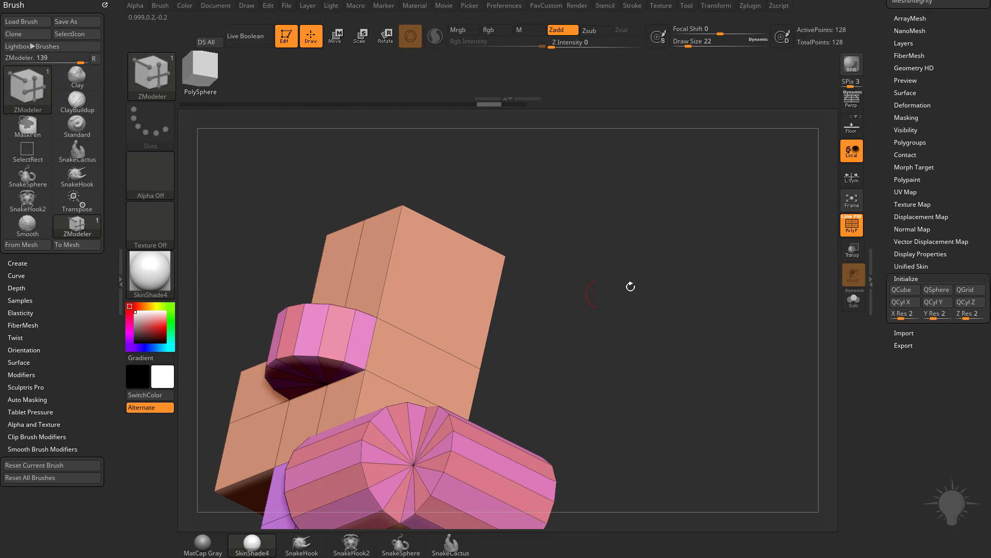
key(ctrl+z)
key(ctrl+z)
Step: Delete the edge loop that runs lengthwise through the middle of the two front arms
drag(666, 358, 682, 303)
drag(544, 231, 535, 251)
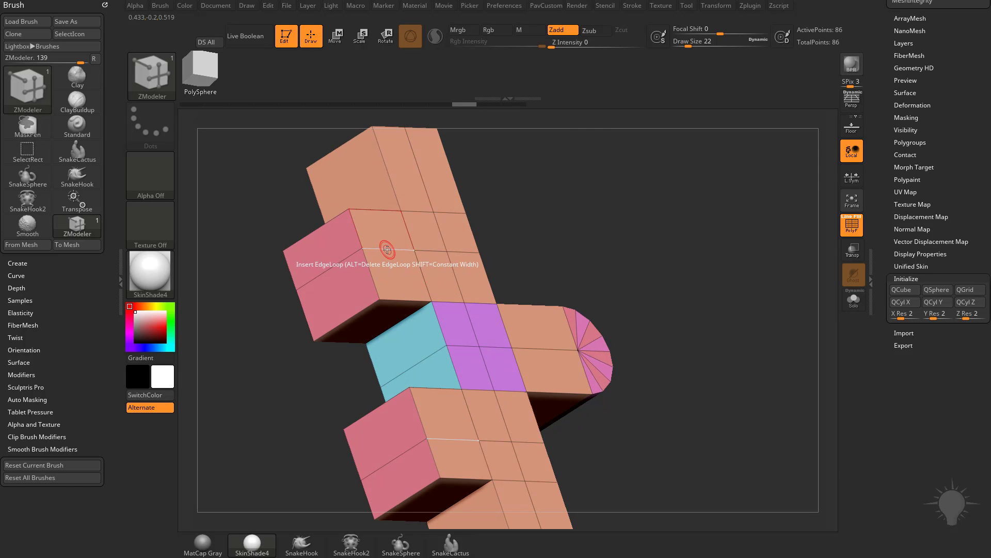
key(space)
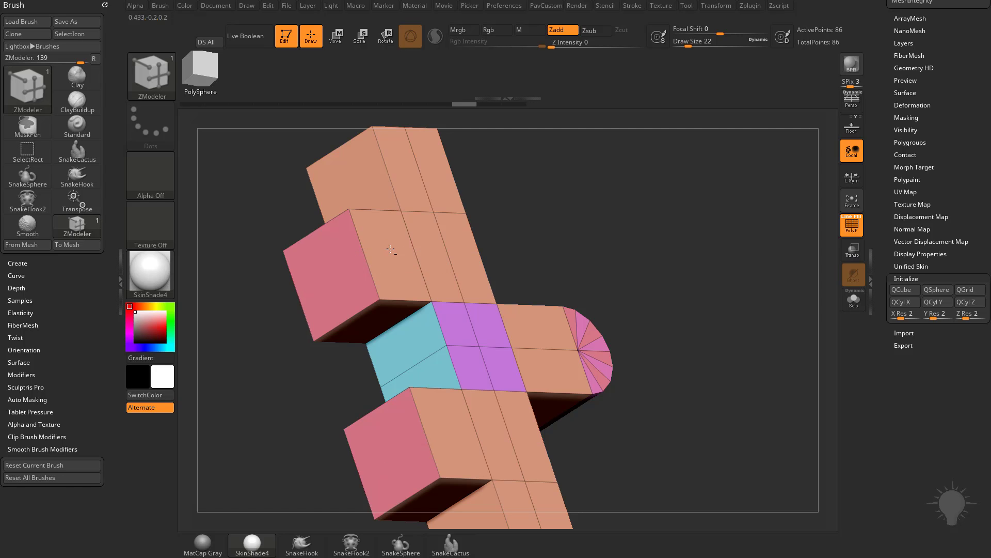
alt+click(390, 249)
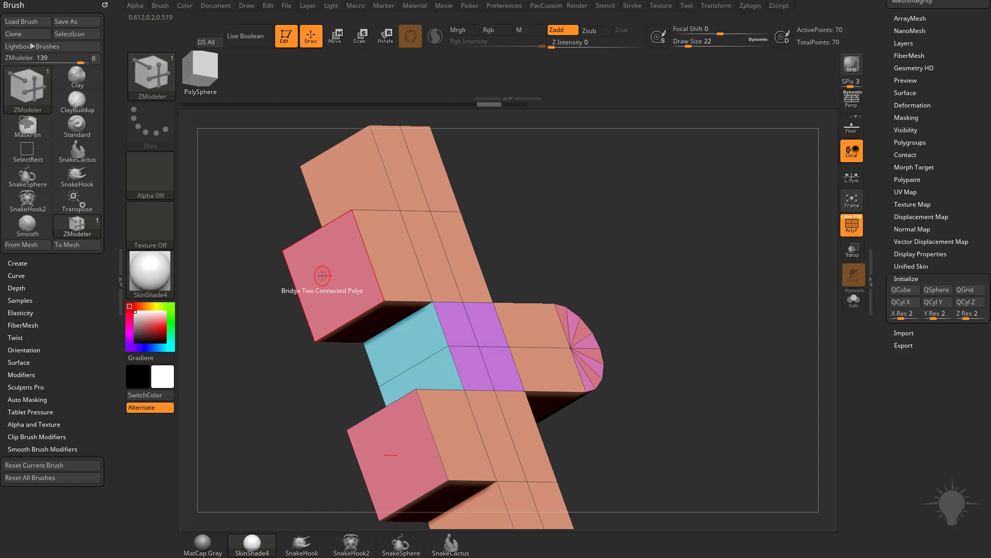
Step: Set the polygon action to Delete with the A Single Poly target and delete the pink end faces of the two front arms
key(space)
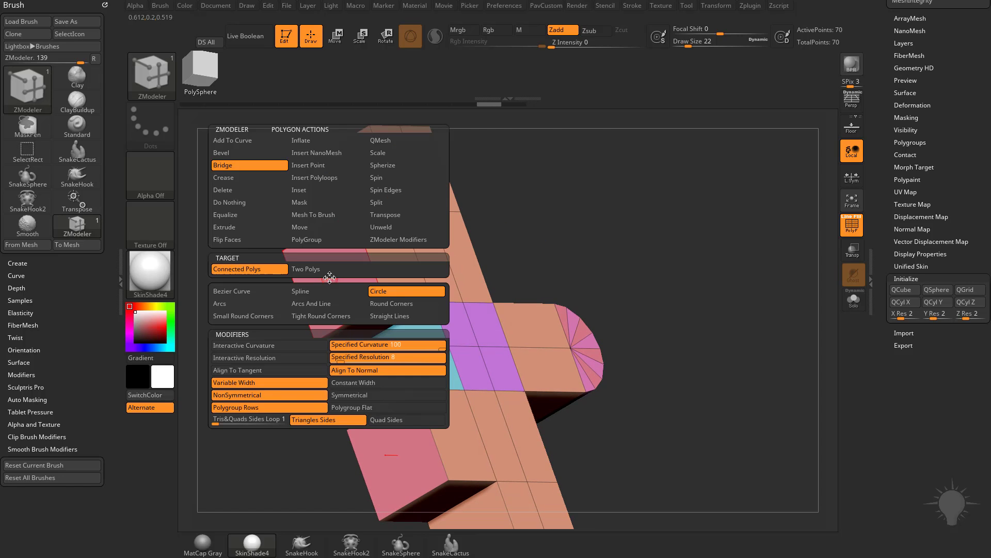
click(244, 189)
click(253, 270)
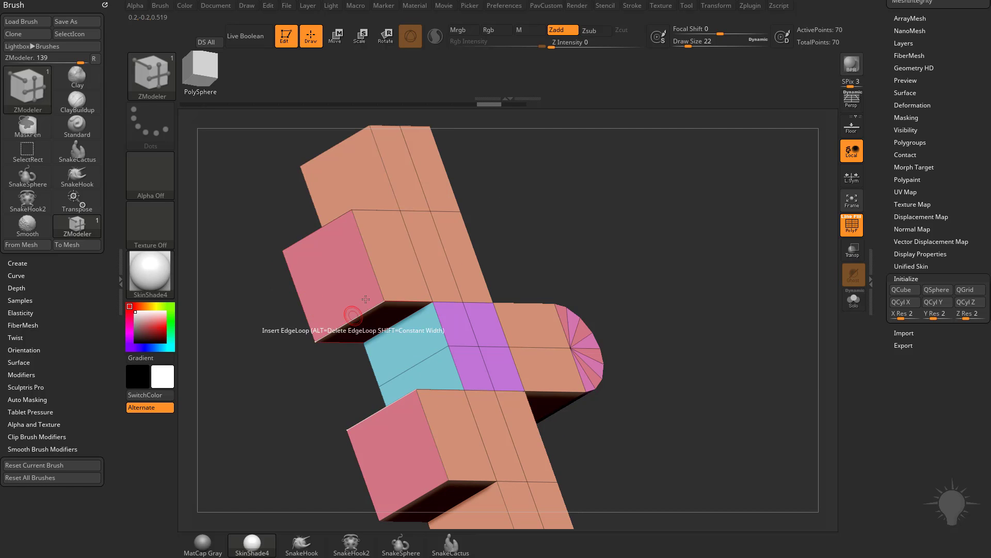
click(331, 279)
drag(575, 224, 516, 285)
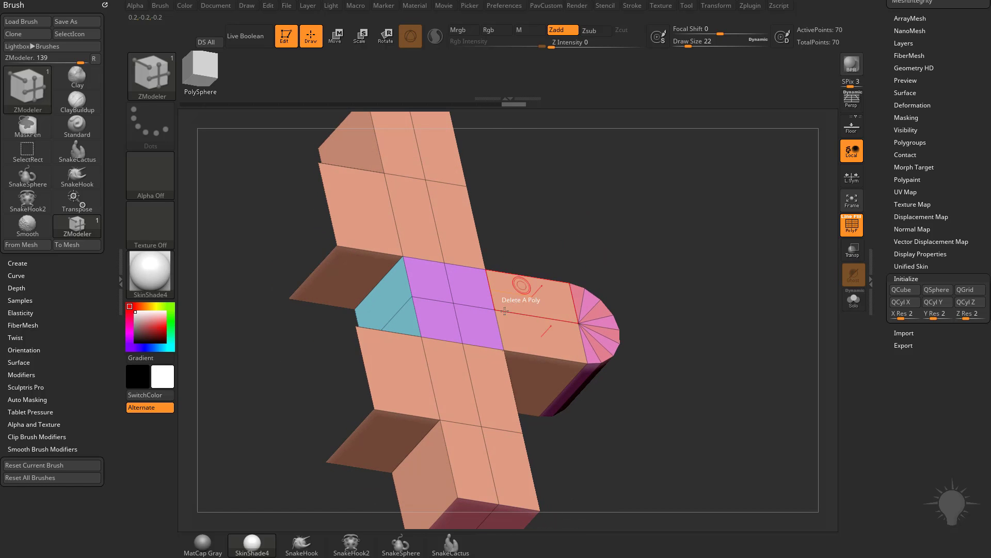
Step: Set the edge action to Bridge with the Two Holes target and bridge the open ends of the two front arms into a curved loop
key(space)
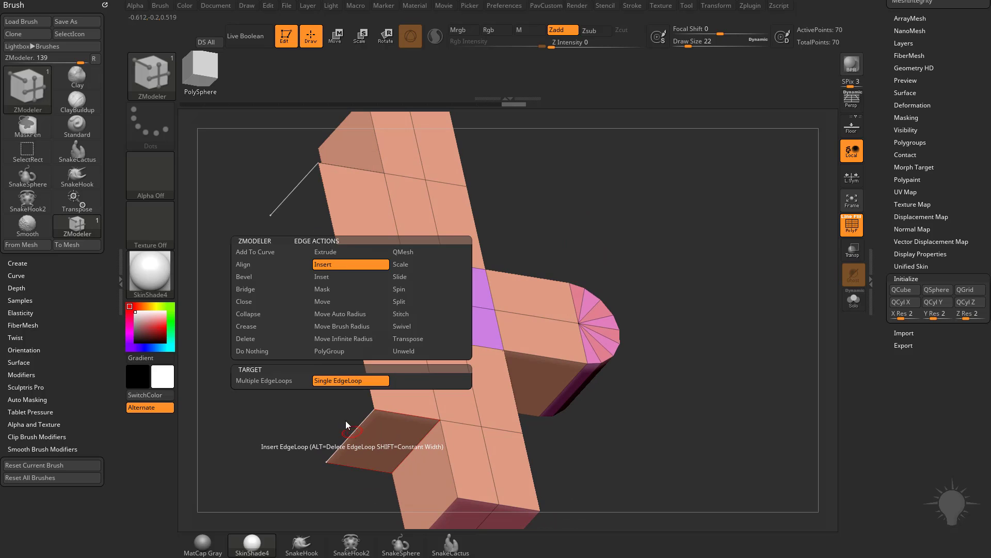
click(264, 290)
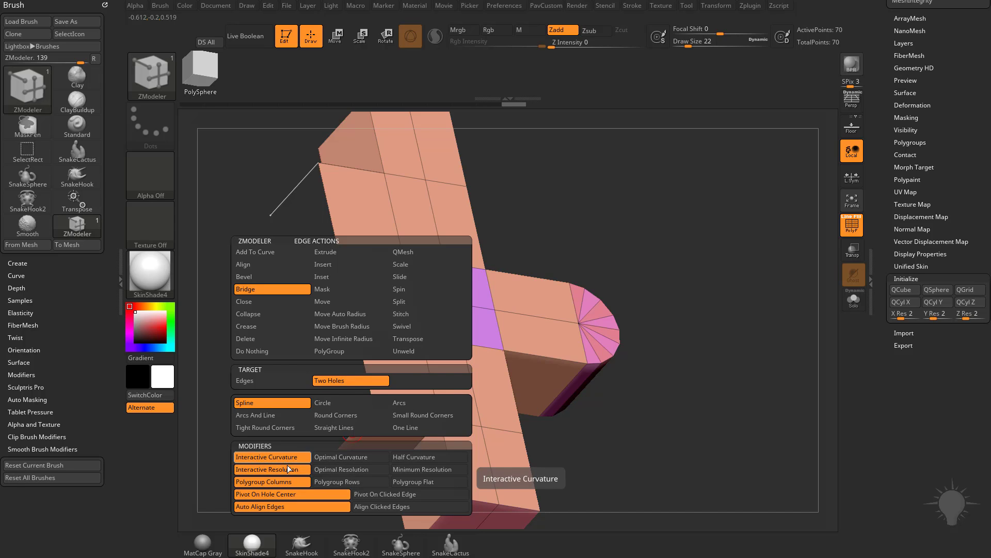
click(349, 437)
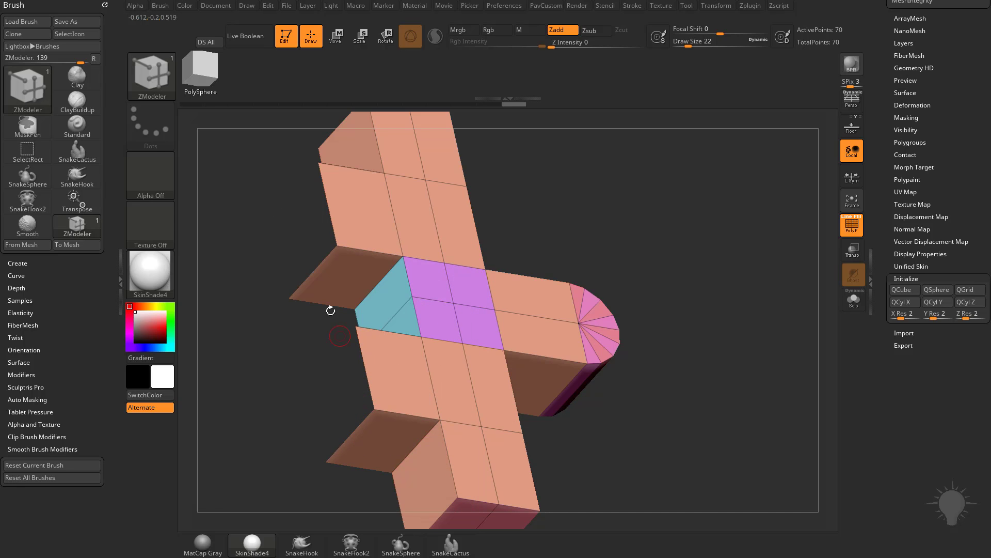
drag(314, 272, 447, 320)
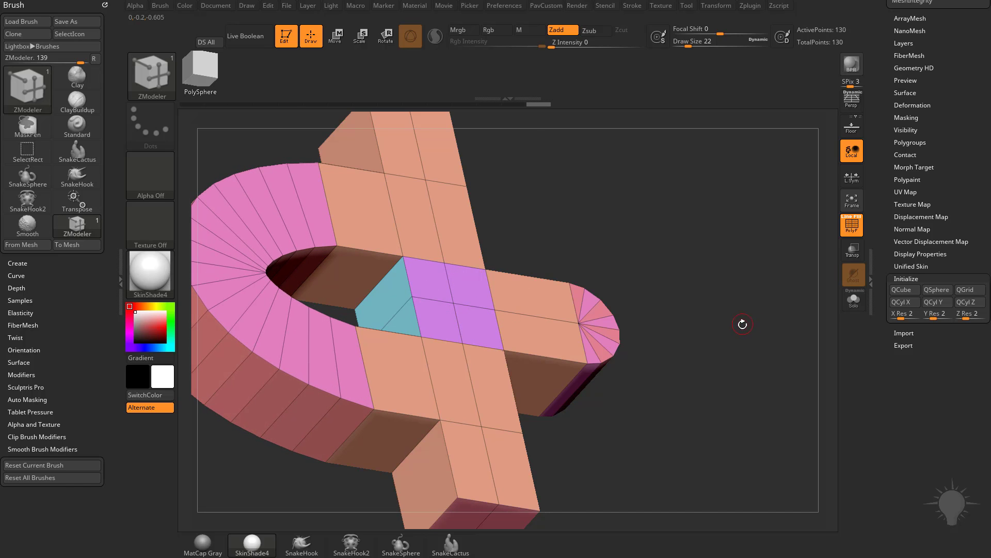
Step: Merge the whole model into a single polygroup and open the Crease and Polygroups settings
drag(723, 315, 537, 363)
key(ctrl+w)
drag(599, 310, 730, 334)
scroll(893, 142, up, 10)
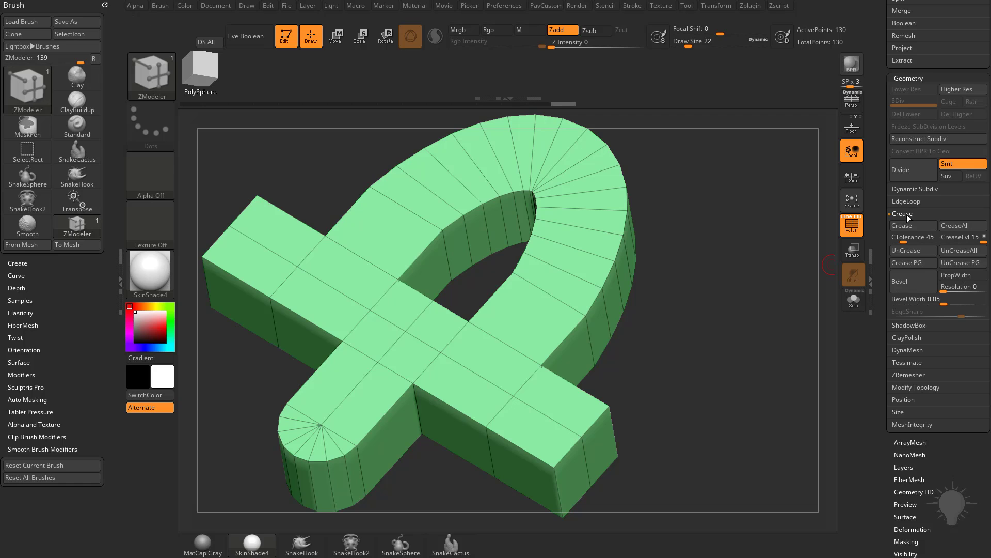
scroll(905, 414, down, 4)
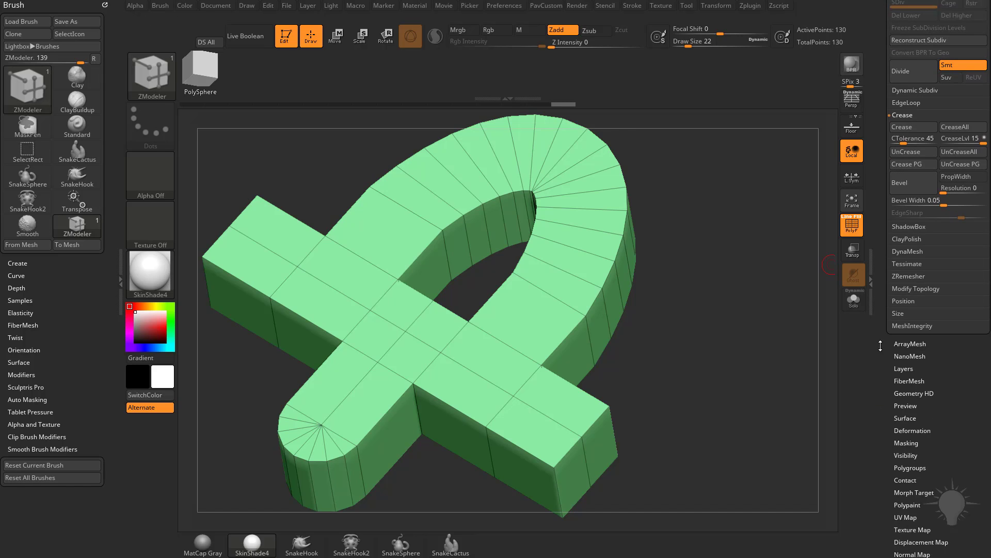
key(shift)
click(909, 460)
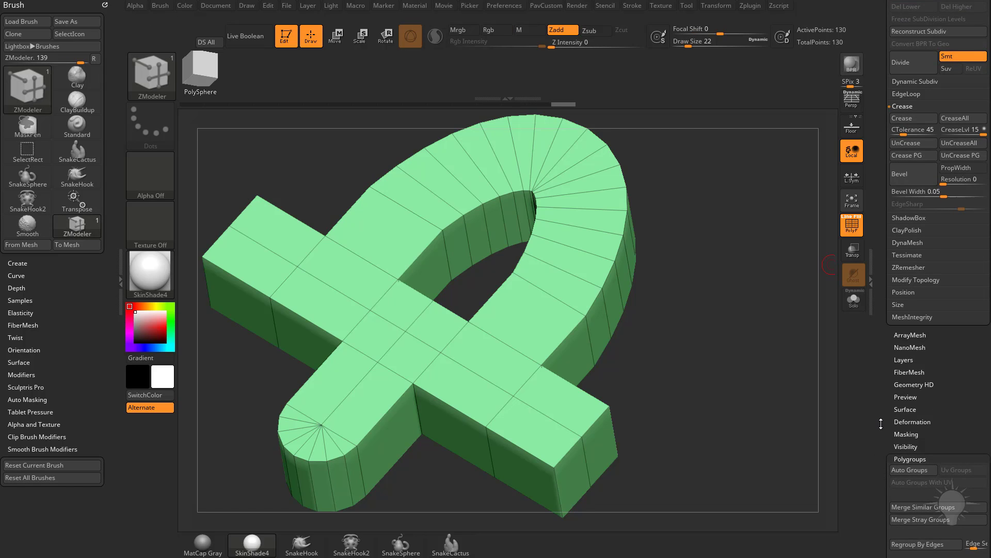
Step: Crease the model's sharp edges with a tolerance of 45 and inspect the edges around the curved loop
alt+drag(773, 279, 790, 315)
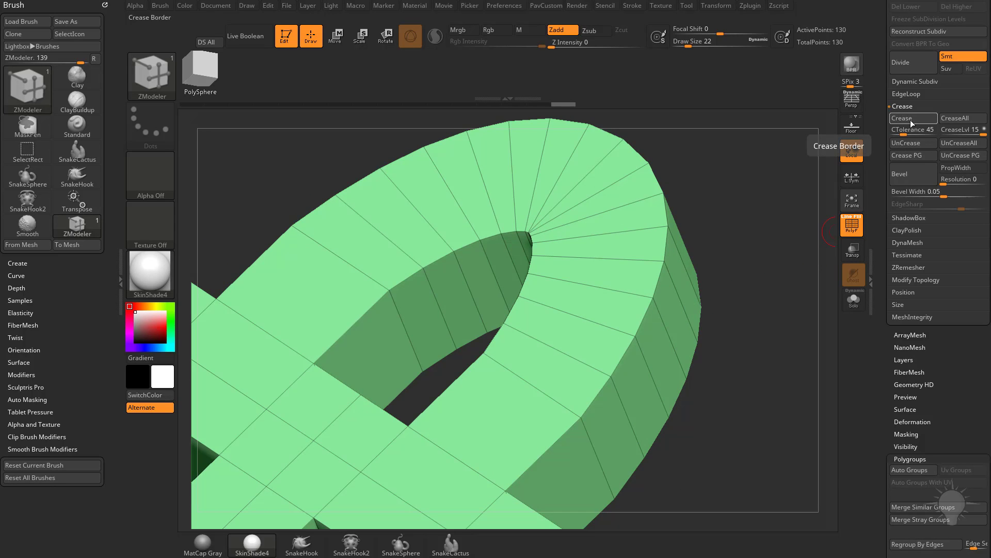
drag(784, 330, 748, 413)
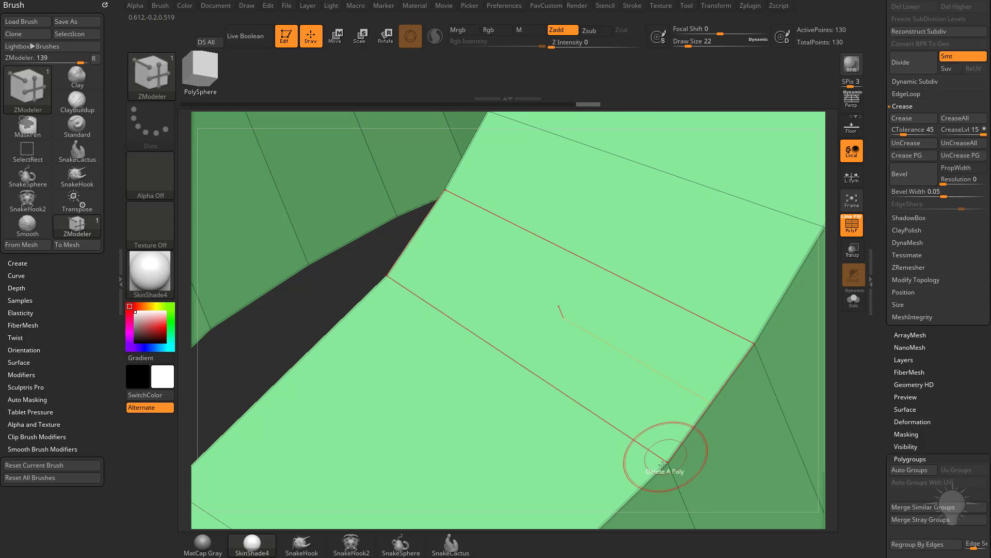
alt+drag(317, 298, 595, 242)
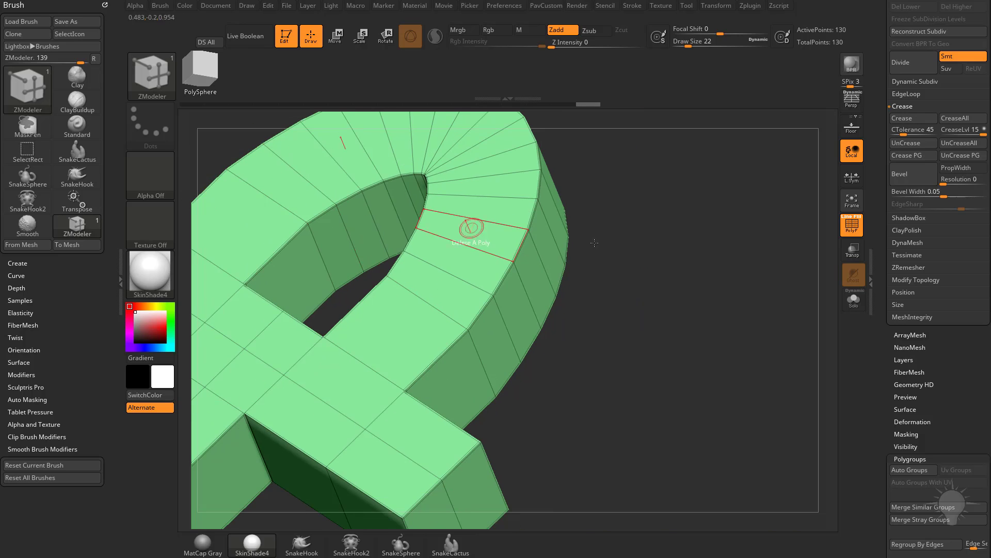
Step: Activate the Dynamic Subdiv preview, choosing Always YES for the activation question, and hide the polygon wireframe
key(d)
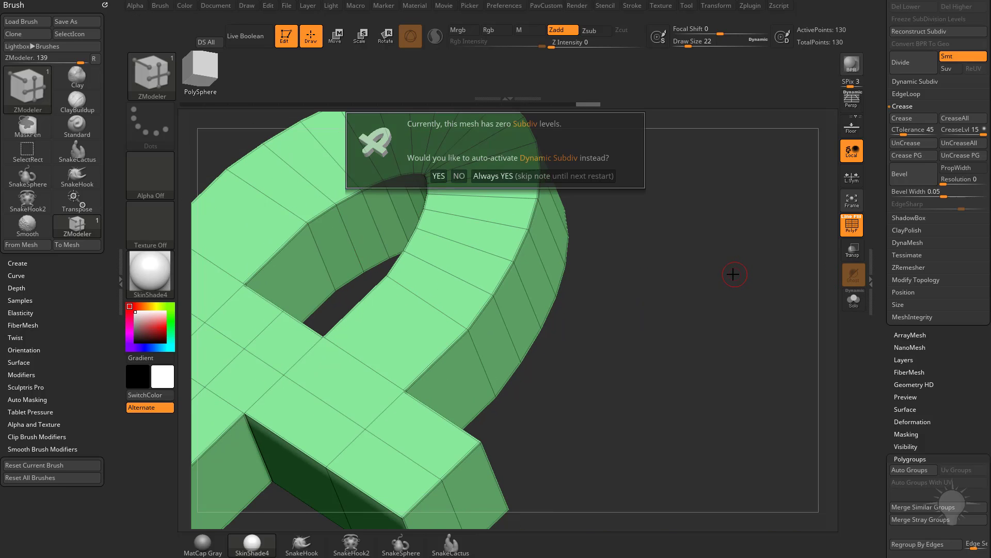
click(537, 177)
drag(698, 276, 790, 279)
click(852, 226)
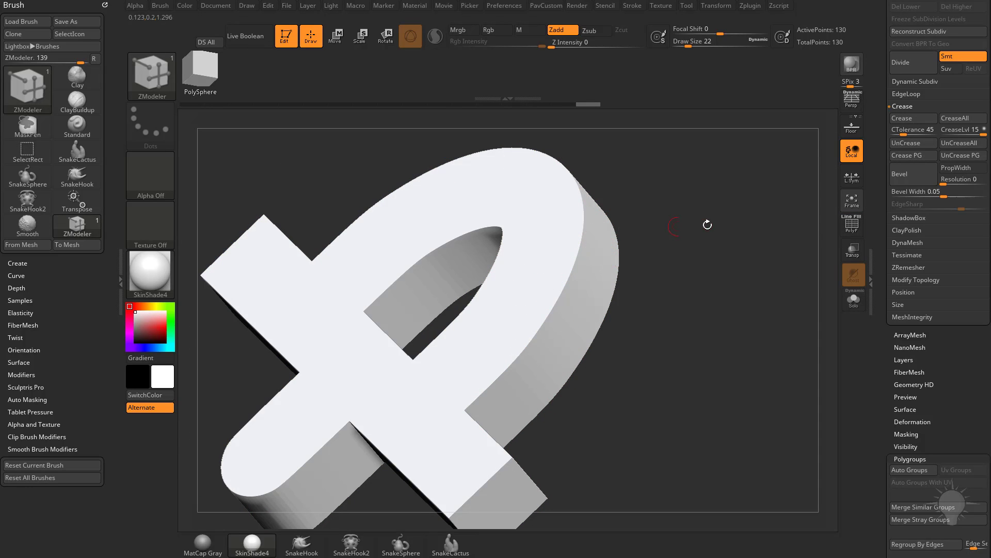
Step: Open the Dynamic Subdiv settings, toggle Dynamic to compare the smoothed and unsmoothed model, and leave it switched off
key(shift+d)
drag(893, 324, 894, 468)
click(913, 227)
click(910, 241)
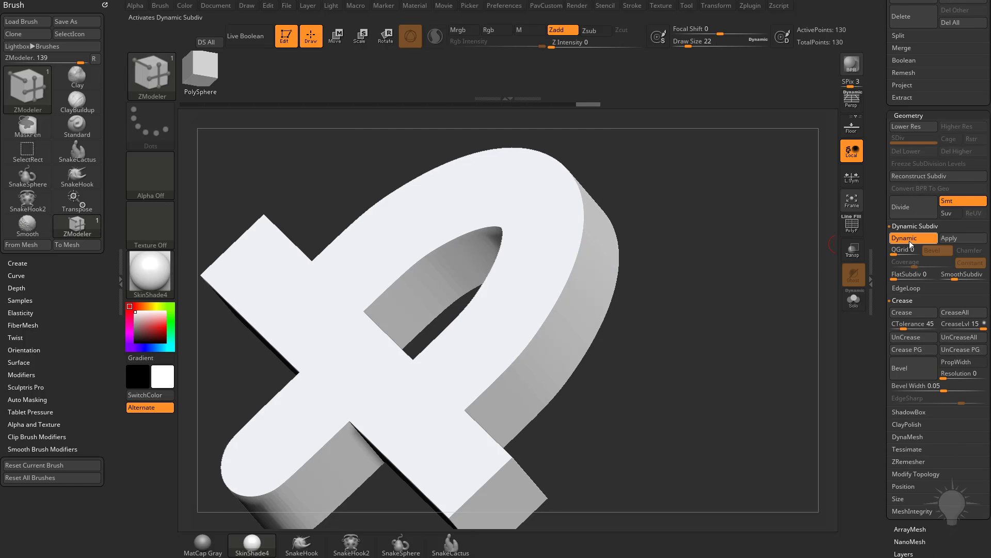
click(909, 240)
click(914, 227)
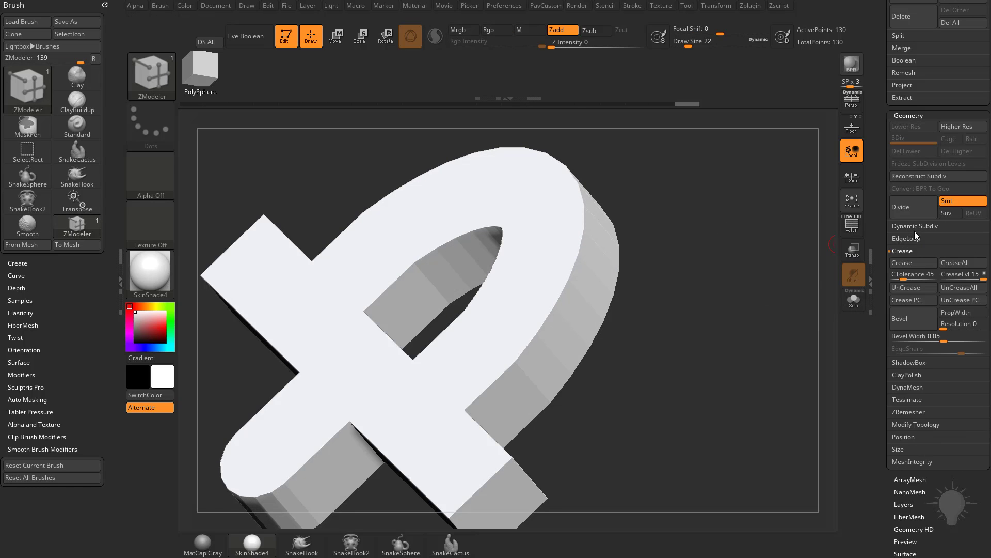
Step: Compare the creased model with and without the Dynamic Subdiv preview, then leave it off with the wireframe shown
key(d)
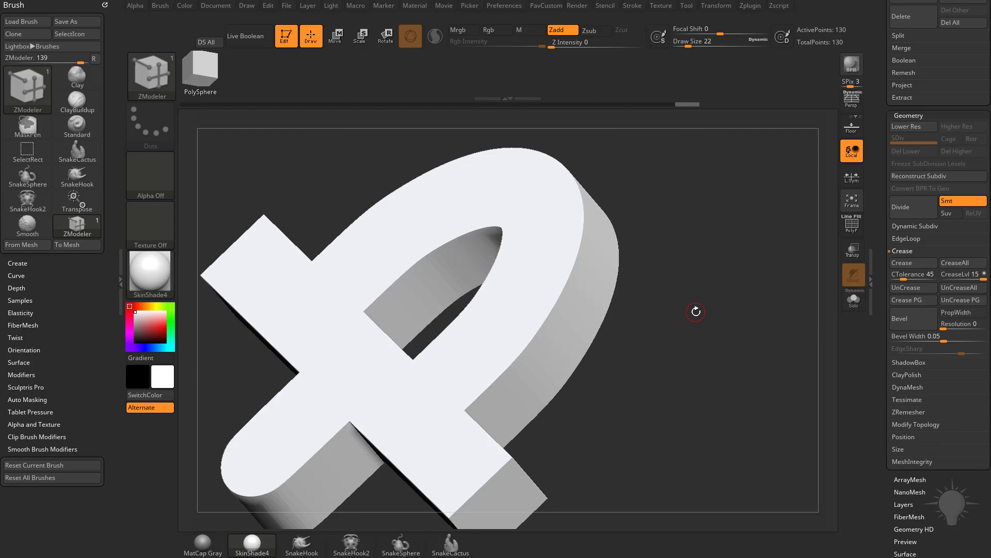
key(shift+d)
key(ctrl+d)
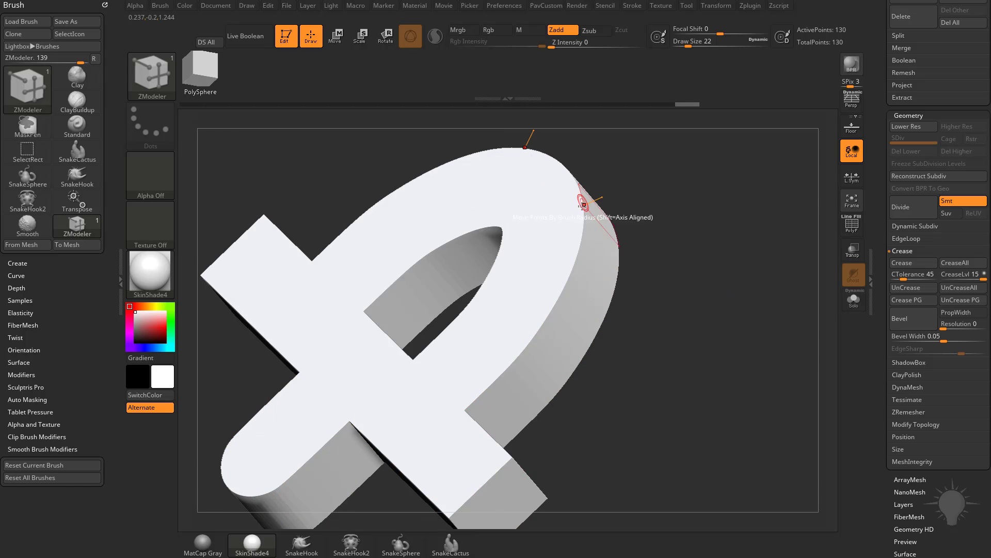
key(shift+d)
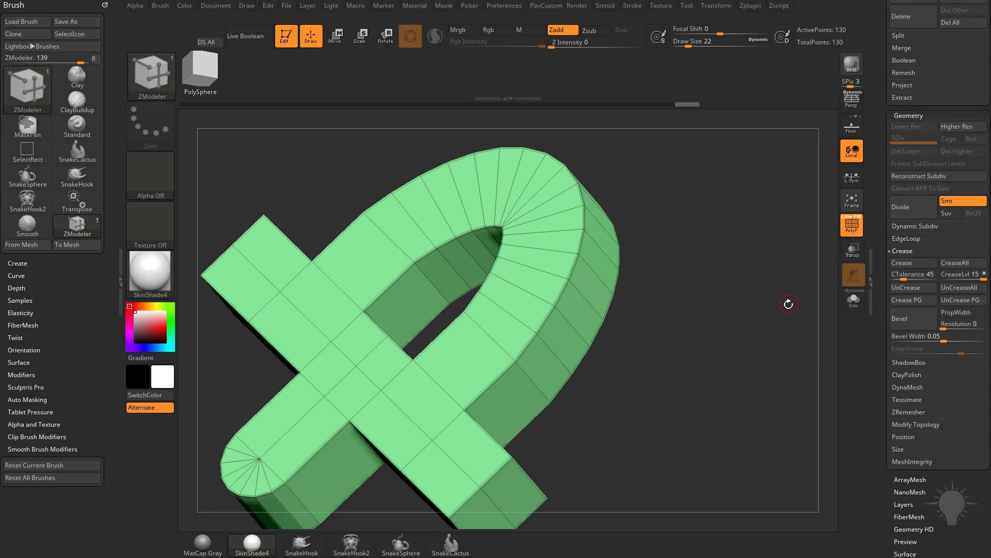
Step: Remove all creases from the model, preview it with Dynamic Subdiv, and switch the preview off
click(963, 288)
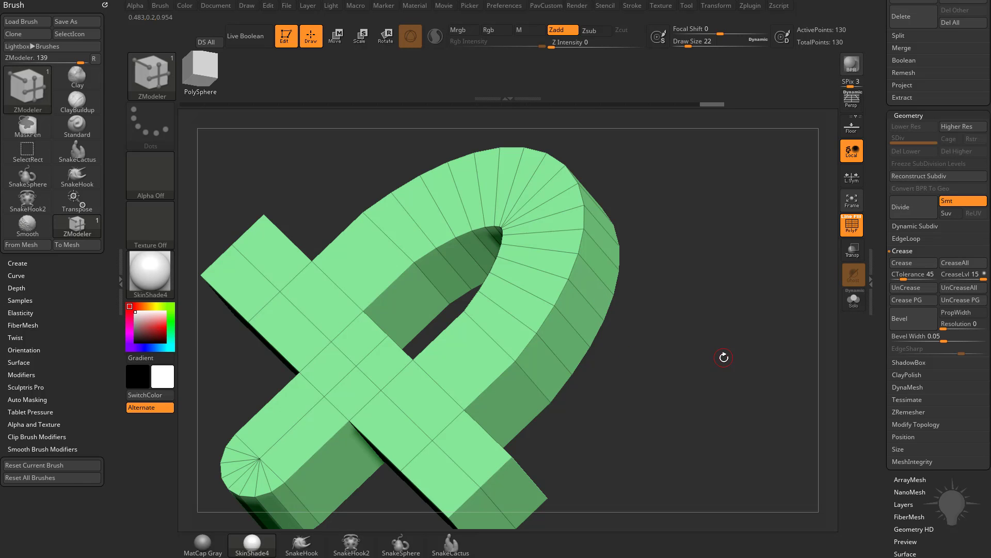
key(d)
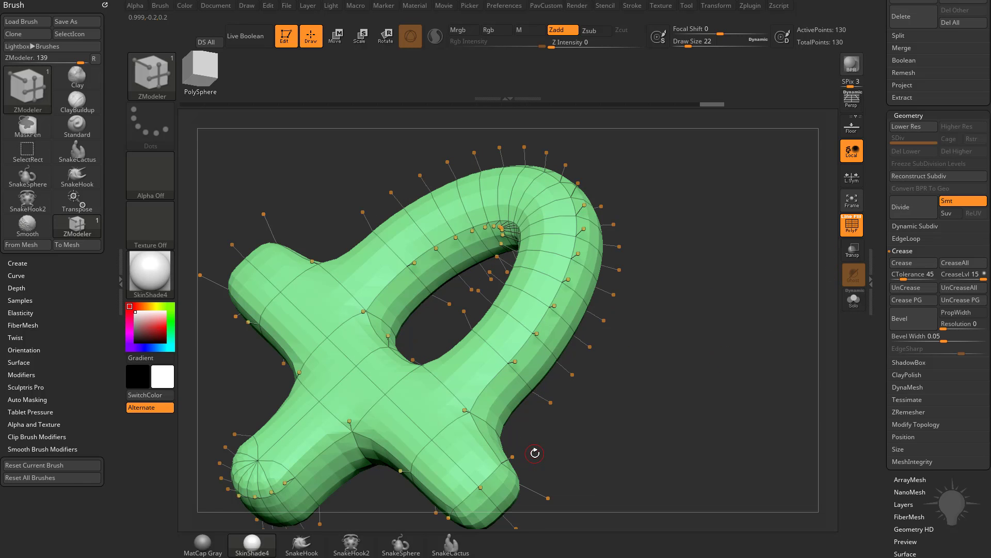
key(shift+d)
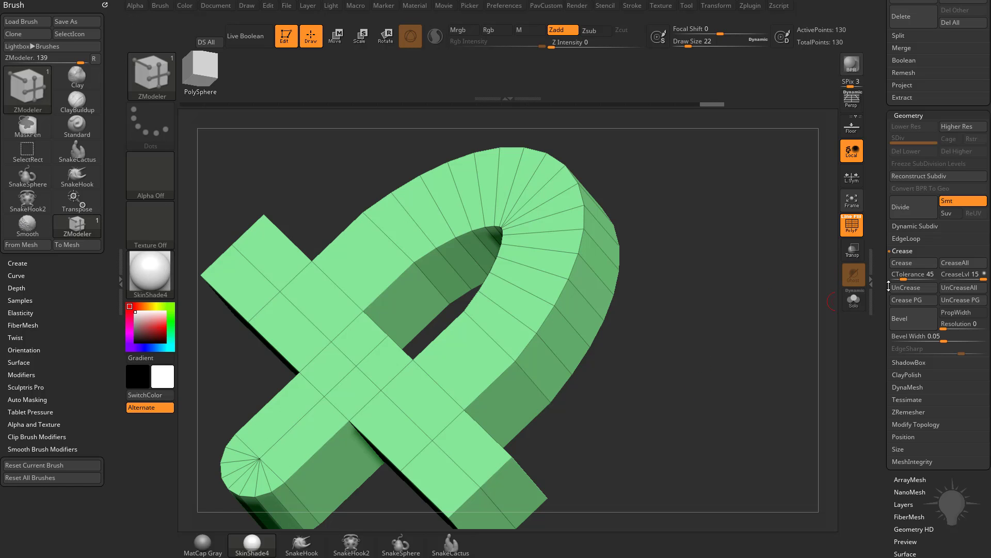
Step: Try a crease tolerance of 97 degrees and check the angles between the model's top and side faces
drag(692, 341, 751, 301)
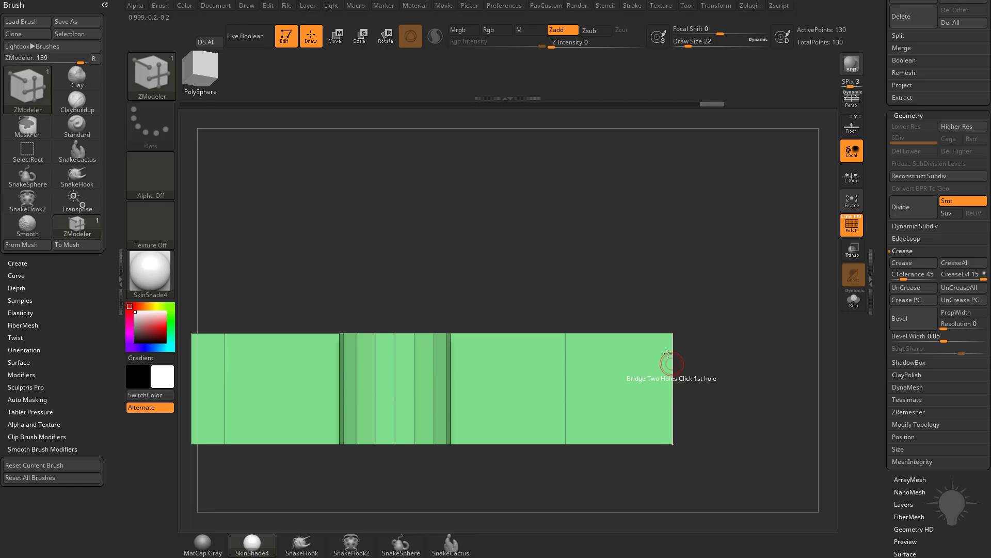
alt+drag(687, 339, 655, 350)
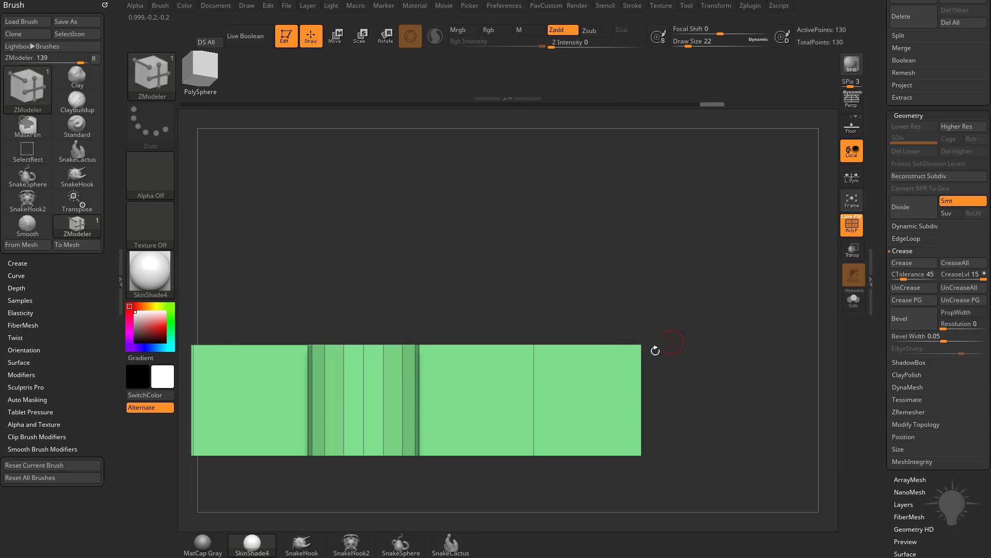
click(910, 277)
text(72)
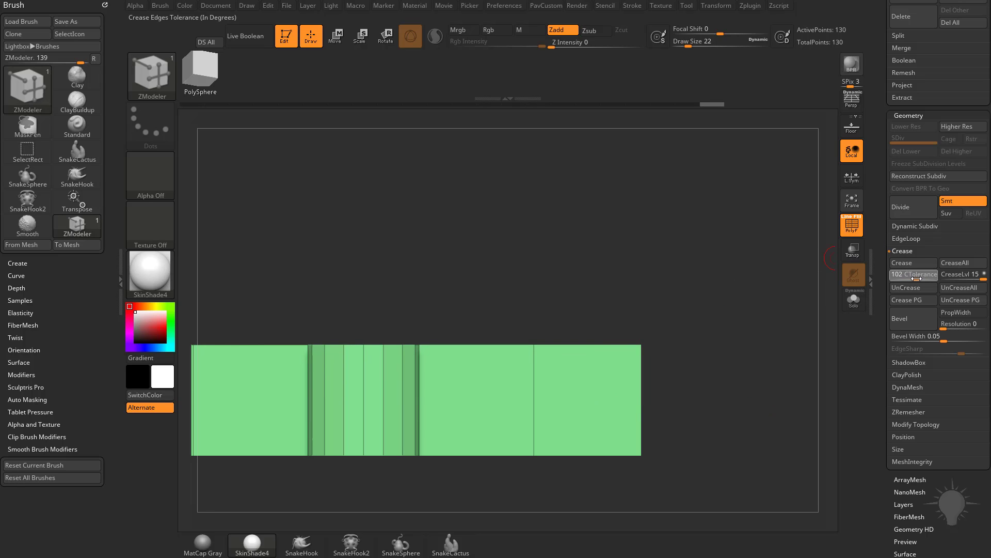
drag(915, 279, 916, 280)
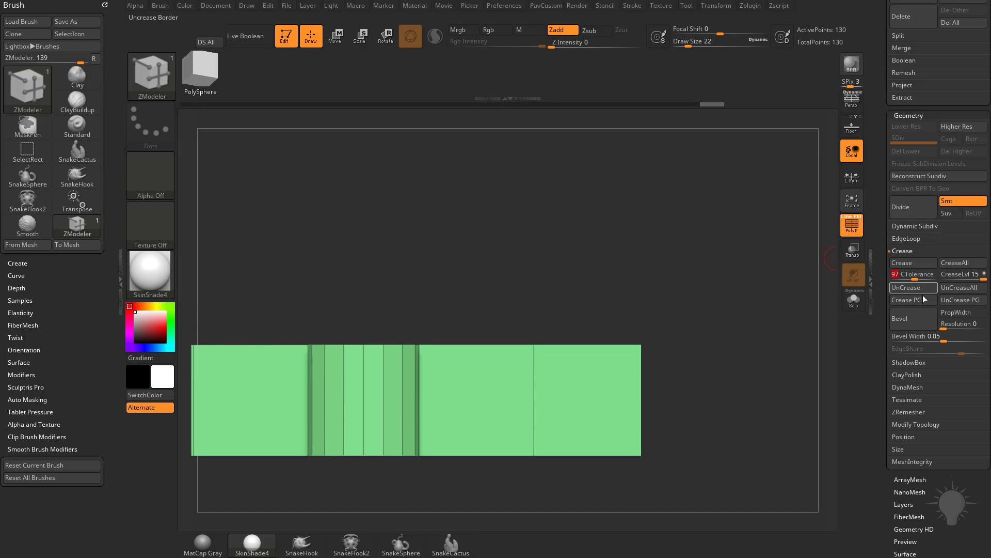
drag(801, 274, 829, 307)
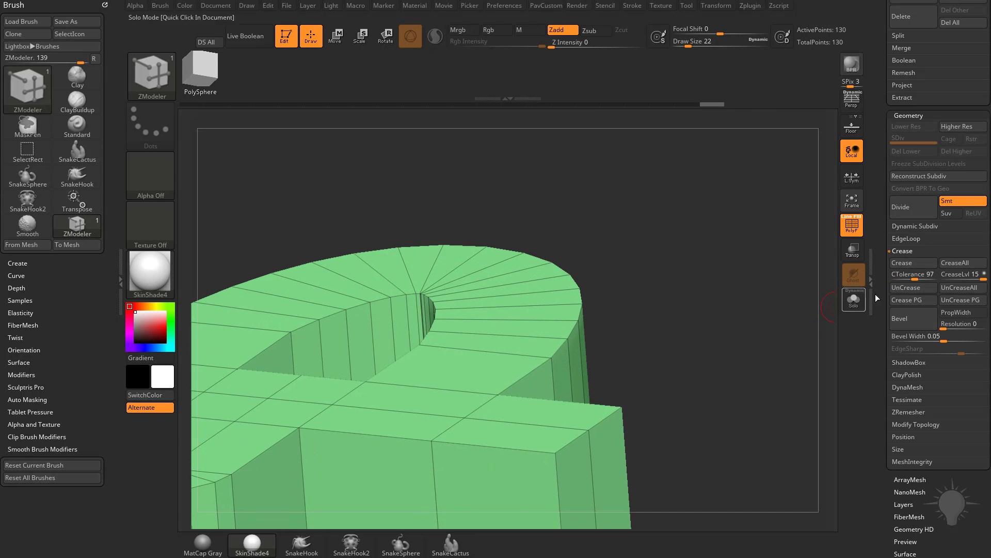
drag(686, 424, 730, 337)
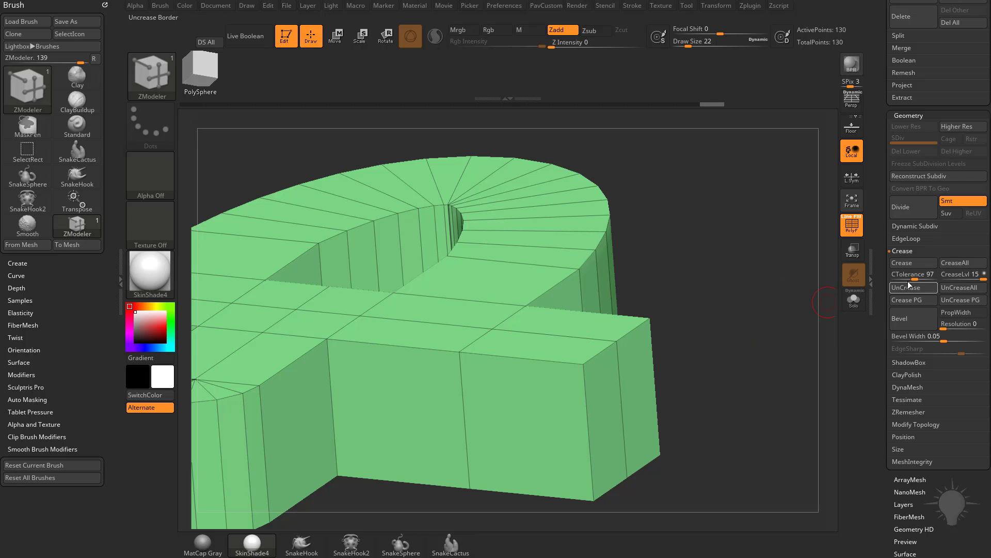
Step: Set the crease tolerance to 88 degrees and crease the model's edges
drag(916, 278, 914, 279)
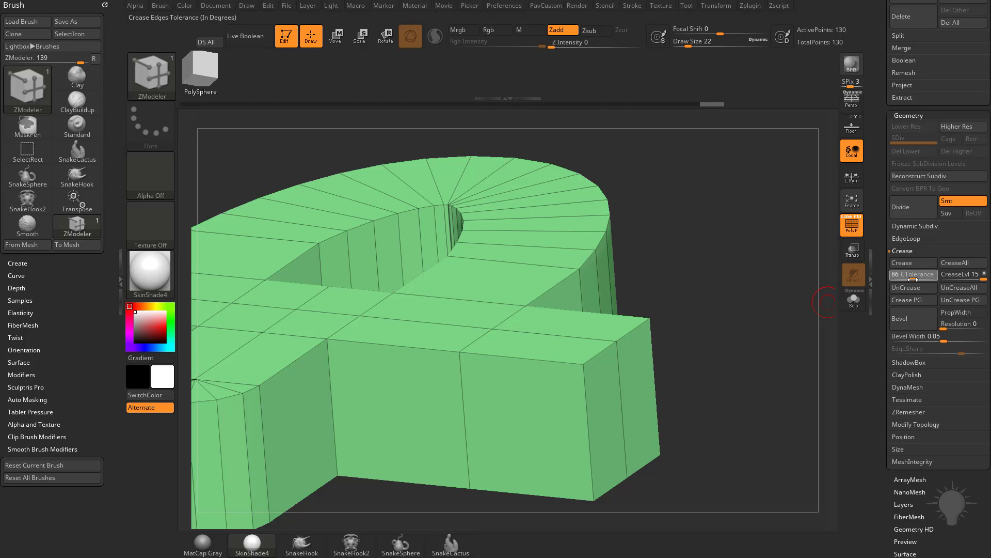
click(909, 262)
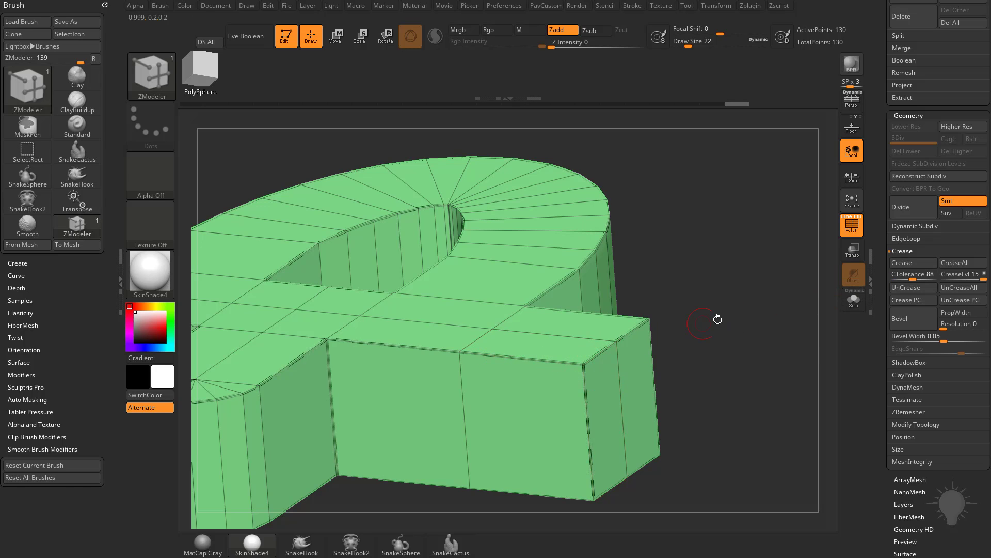
shift+drag(720, 314, 768, 299)
alt+drag(753, 333, 769, 312)
Step: Try crease tolerances of 56, 33 and 51 degrees on the model, undoing the trial crease
drag(912, 278, 905, 278)
drag(674, 330, 826, 305)
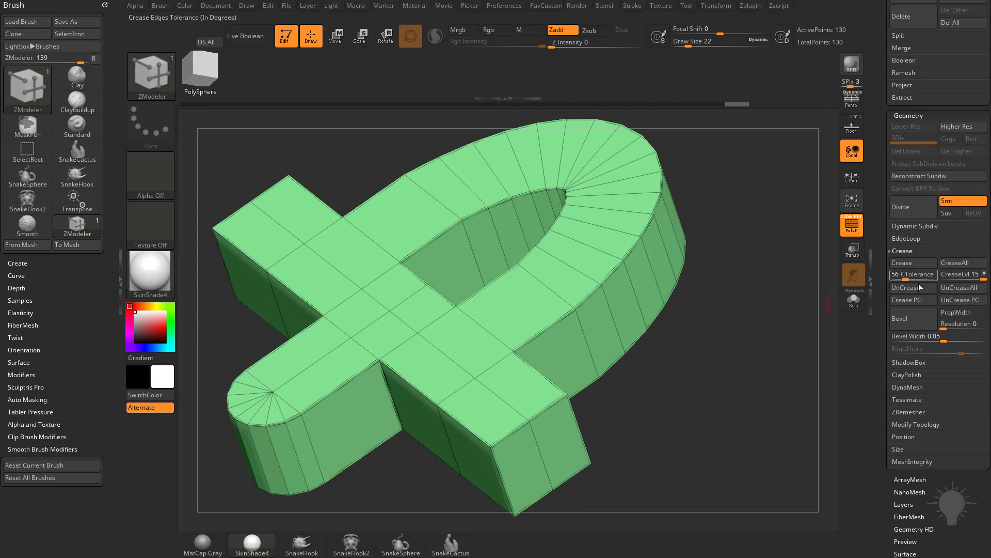
drag(908, 279, 901, 279)
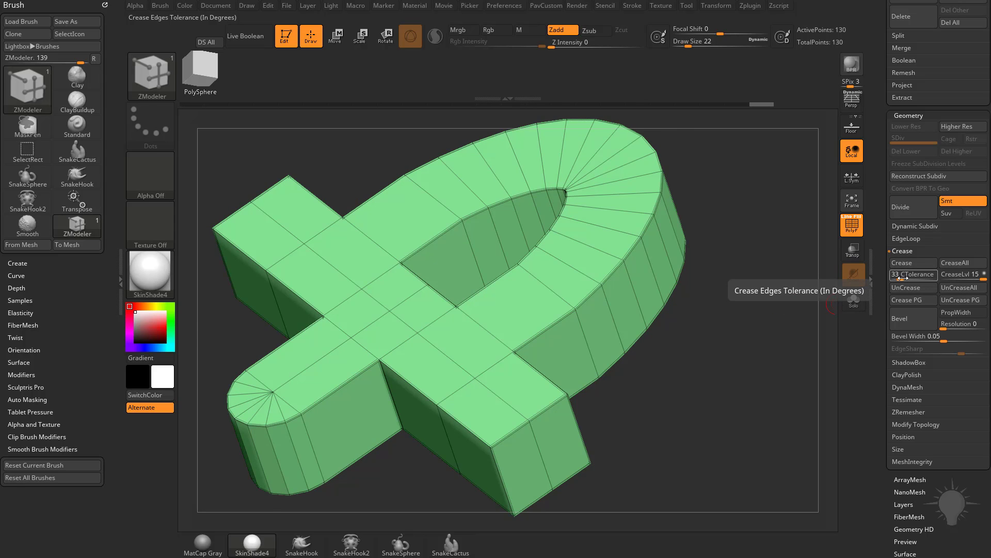
drag(903, 278, 907, 278)
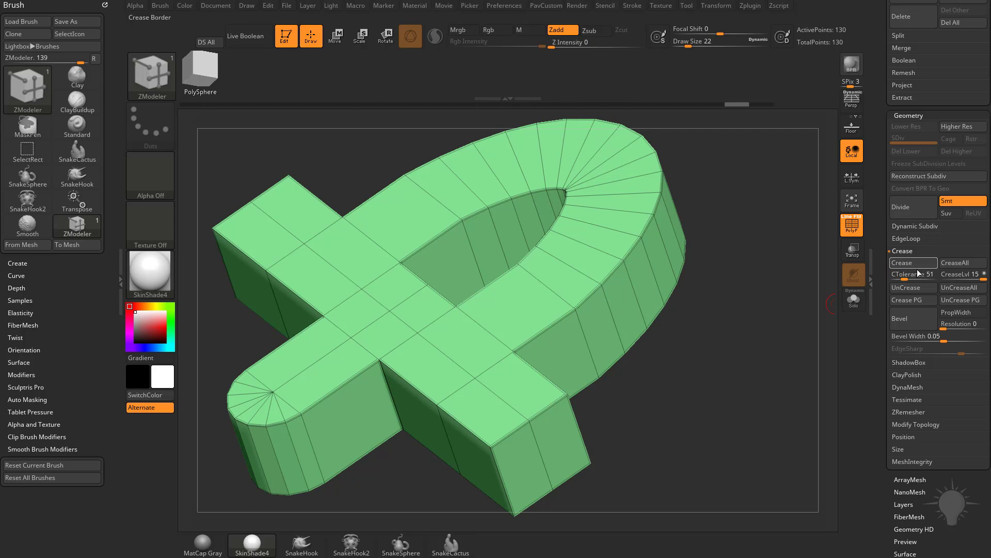
drag(774, 305, 805, 310)
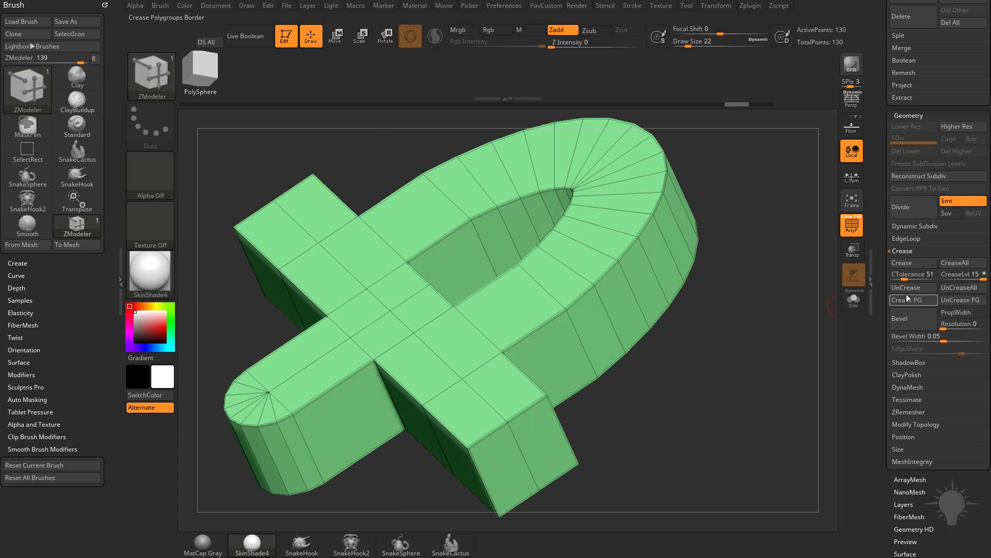
Step: Set the crease tolerance to 19 degrees, crease the model, and inspect the edges of the rounded cap
drag(901, 277, 898, 277)
click(910, 265)
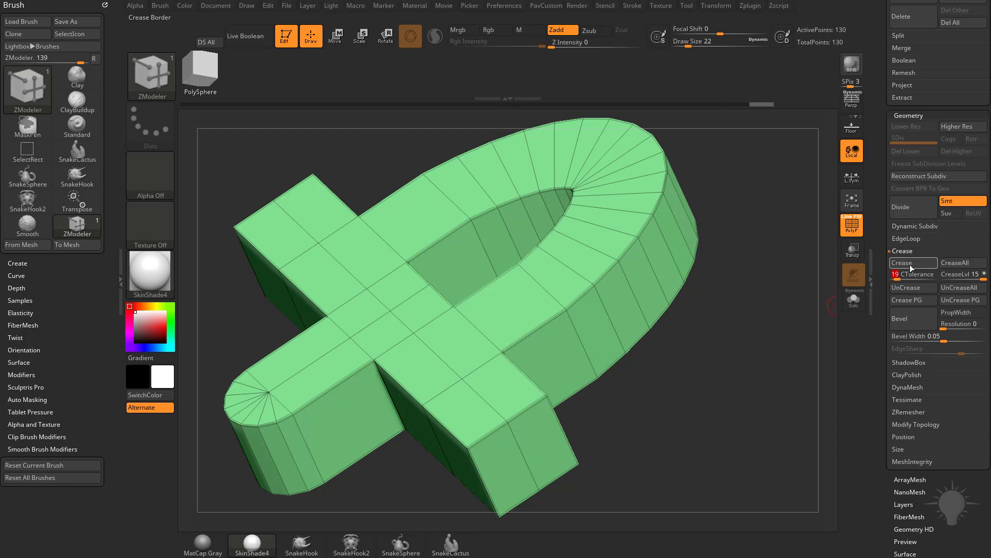
drag(749, 356, 776, 315)
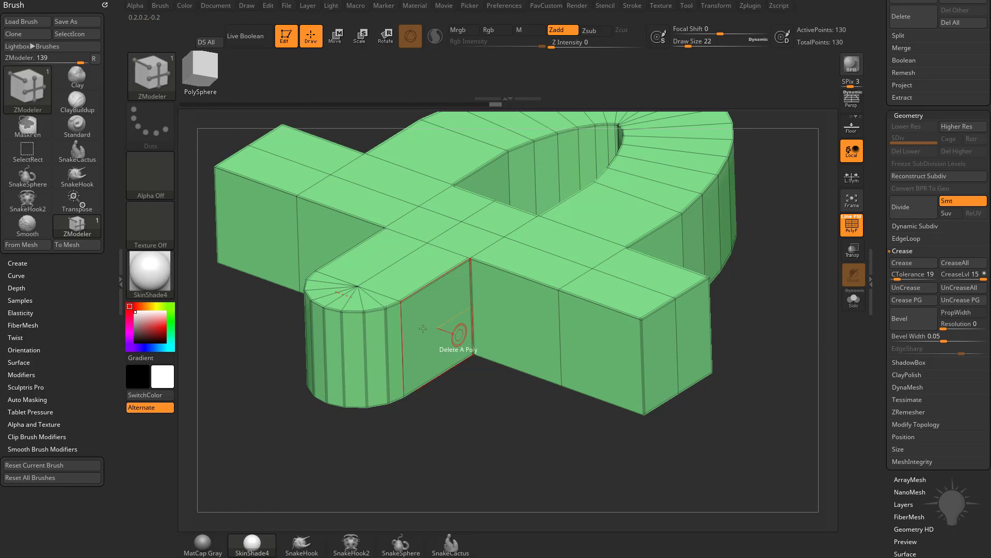
drag(491, 433, 504, 348)
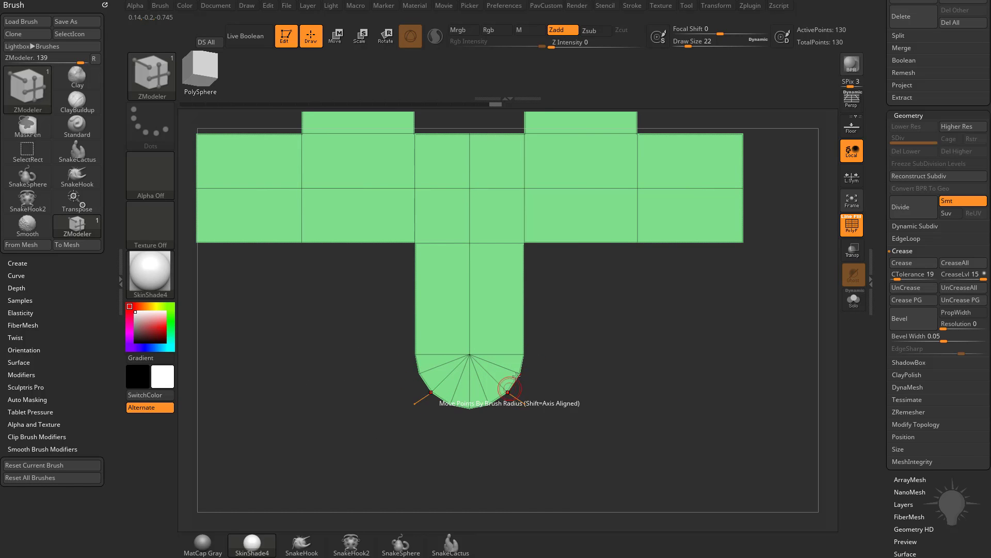
Step: Set the crease tolerance to 1 degree, crease the model's edges, and inspect the arch from several angles
drag(735, 374, 731, 293)
drag(669, 334, 602, 257)
drag(675, 346, 753, 293)
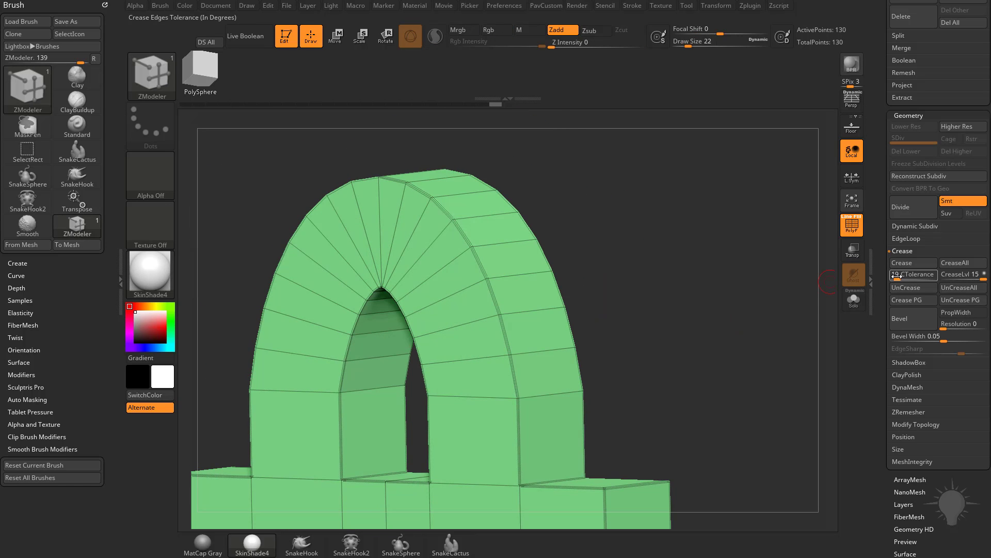
drag(898, 278, 891, 279)
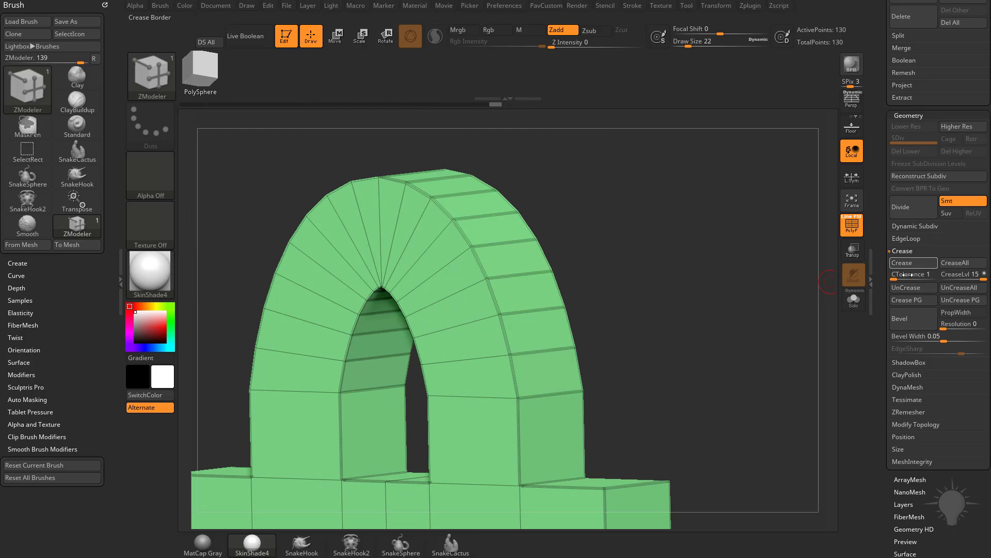
drag(732, 312, 782, 269)
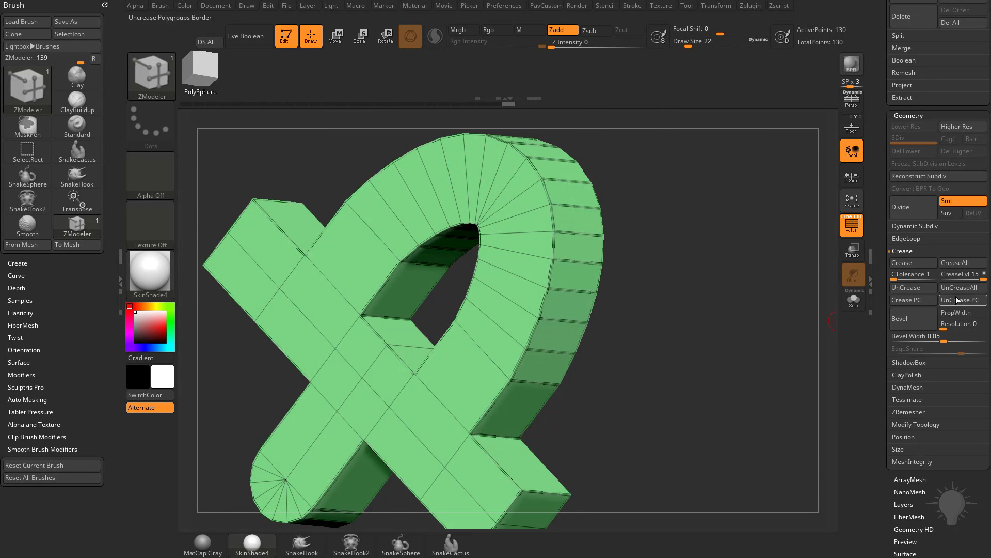
Step: Try creasing all edges and beveling them with a bevel width of 0.02561, undoing both trials
click(961, 265)
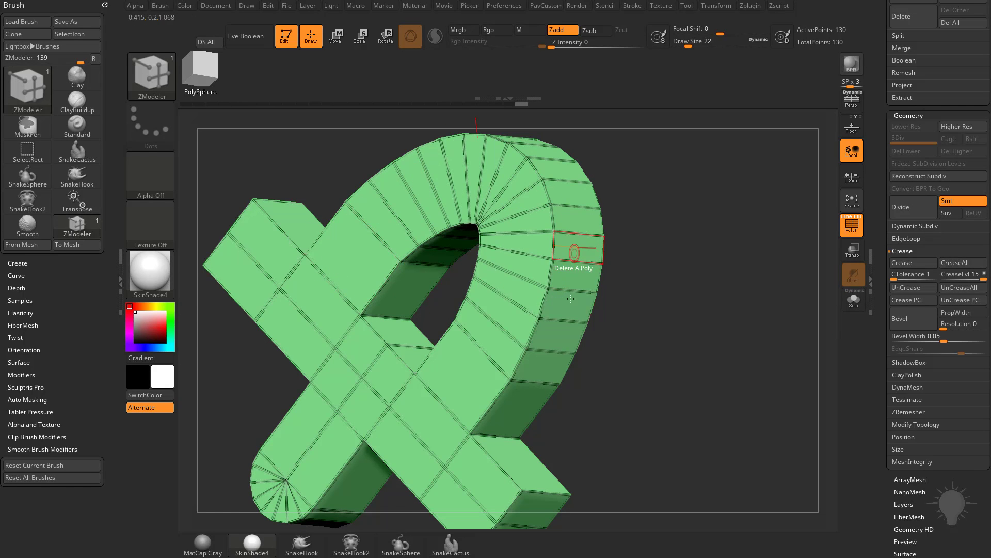
drag(694, 331, 751, 301)
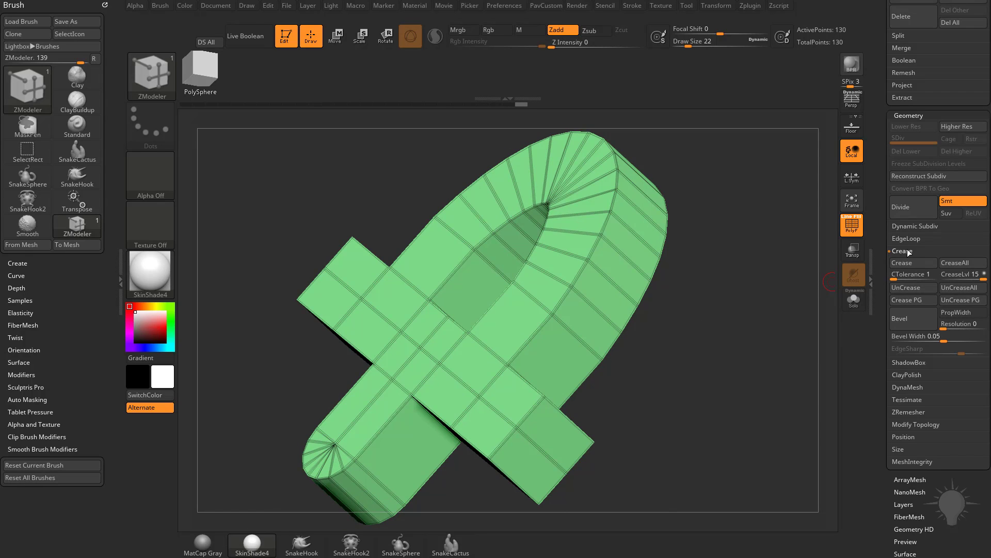
mouse_move(944, 339)
mouse_down()
mouse_move(930, 343)
mouse_move(951, 342)
mouse_move(930, 343)
mouse_move(950, 325)
mouse_move(975, 329)
mouse_move(943, 330)
mouse_move(937, 340)
mouse_up()
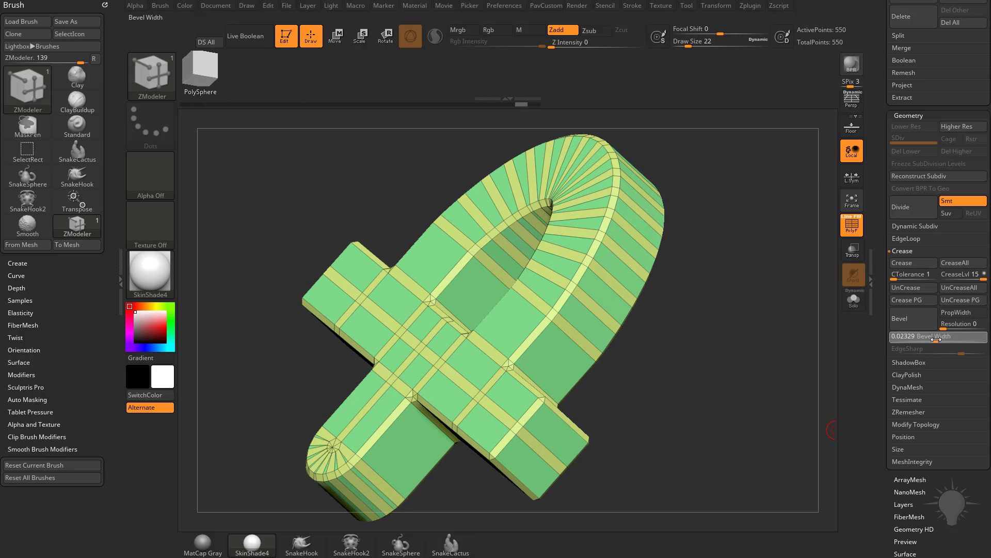
key(ctrl+z)
key(ctrl+z)
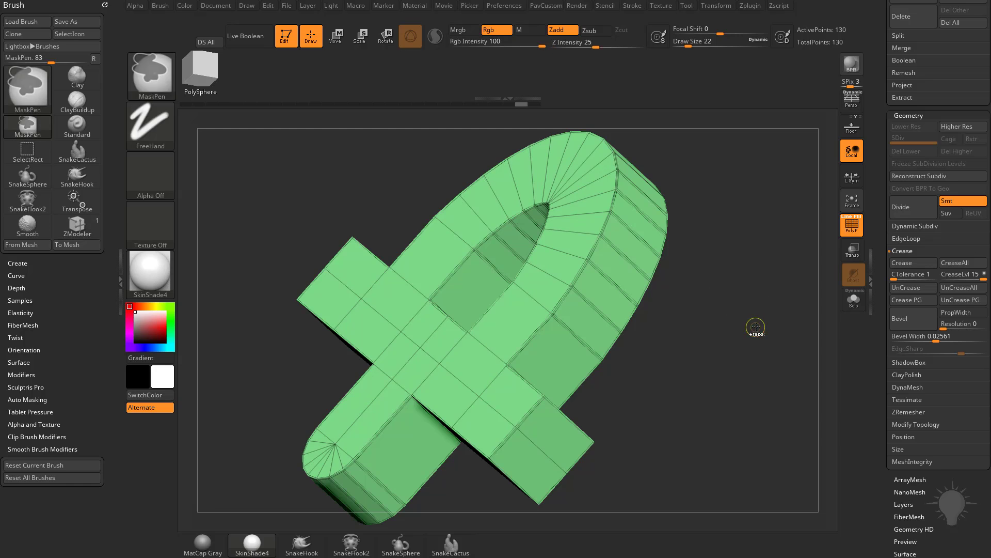
Step: Try a bevel width of 0.0222 on the edges creased at 1 degree, inspect the arch, and undo the bevel
drag(762, 324, 575, 215)
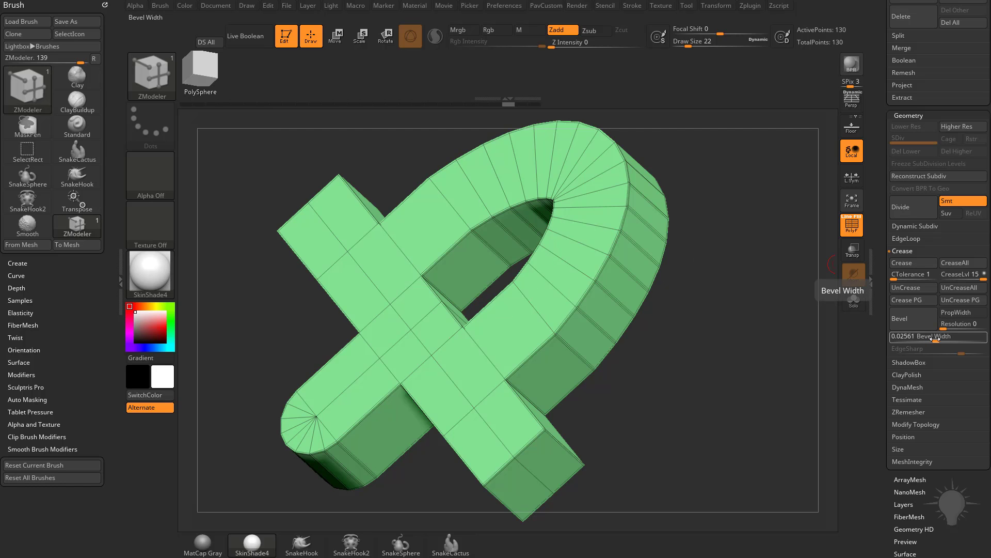
drag(935, 342, 933, 342)
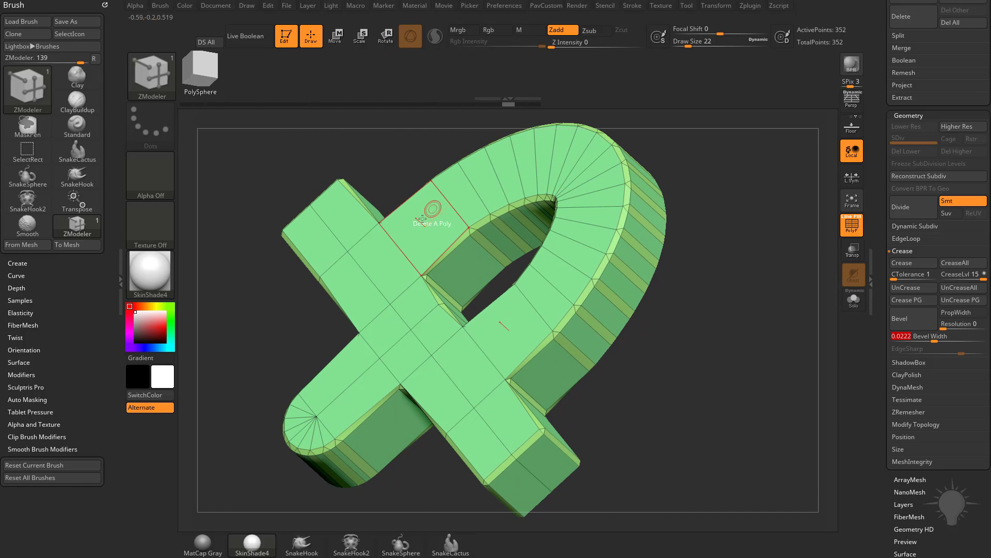
drag(732, 277, 496, 191)
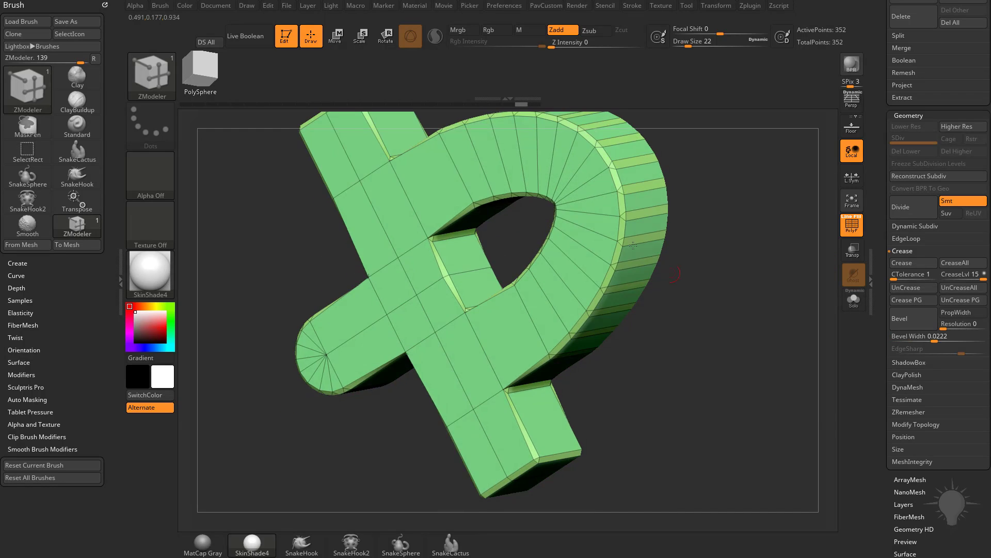
key(ctrl+z)
mouse_move(717, 305)
mouse_down()
mouse_move(746, 287)
mouse_move(722, 307)
mouse_up()
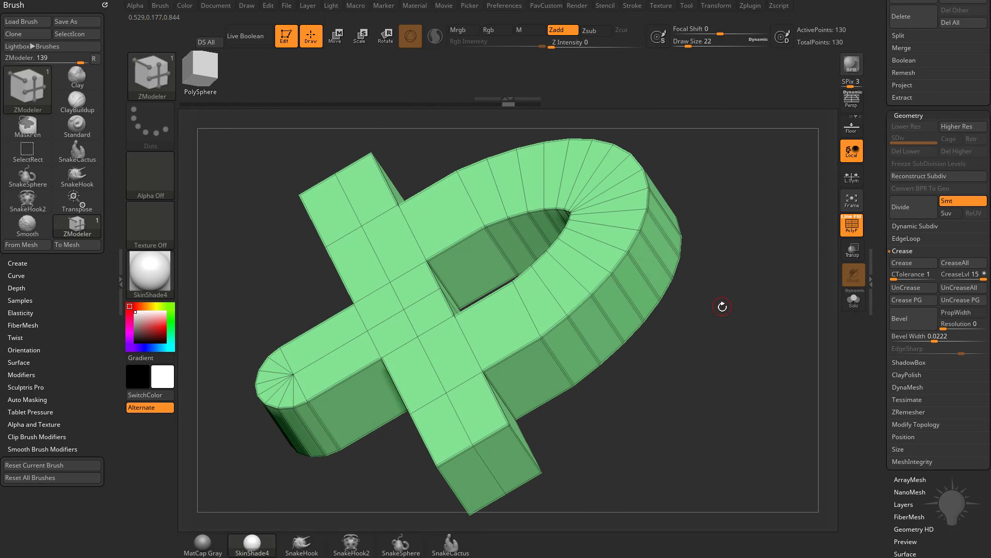
Step: Uncrease the model, crease it again with a tolerance of 45, and try a bevel width of 0.02115, undoing the bevel
click(951, 300)
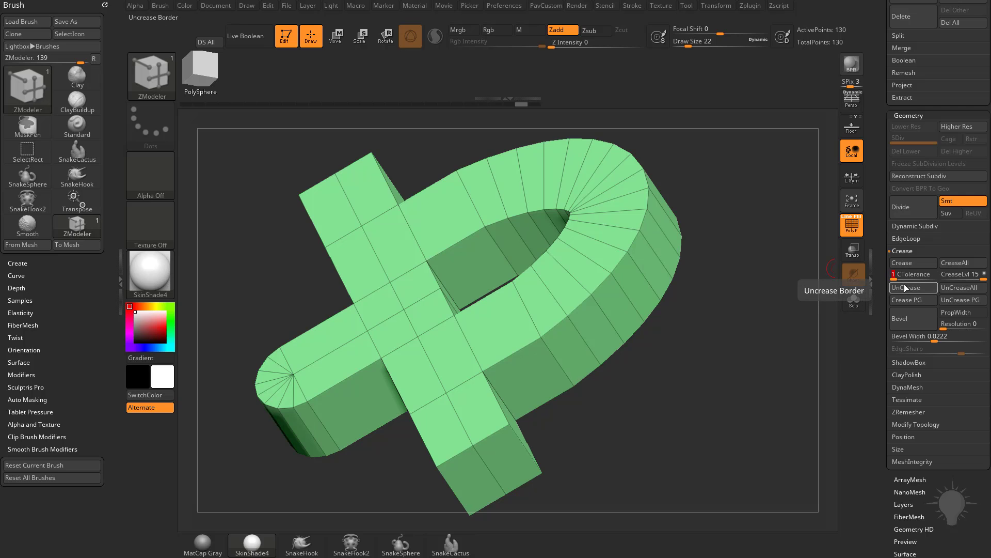
click(913, 262)
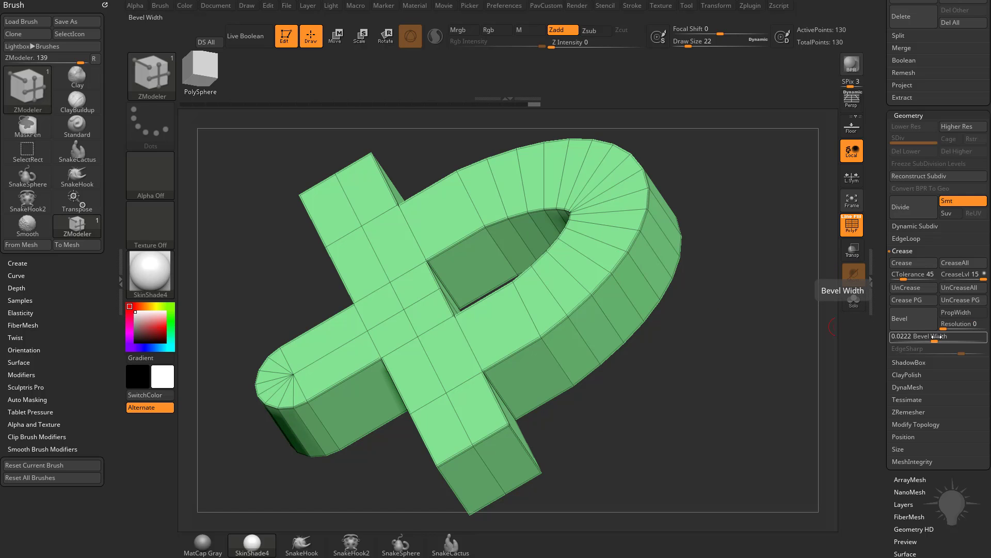
drag(935, 340, 934, 340)
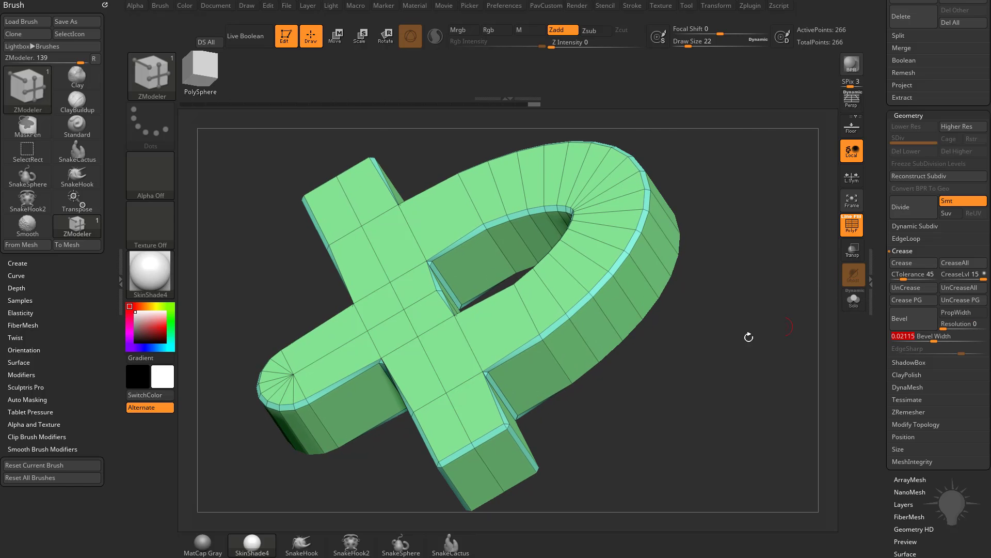
drag(749, 337, 760, 343)
drag(655, 318, 677, 324)
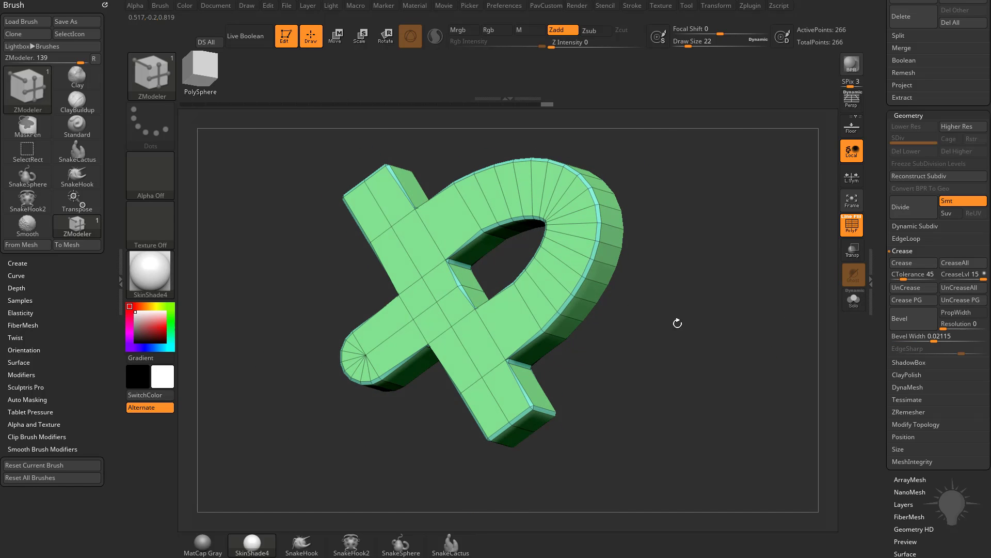
key(ctrl+z)
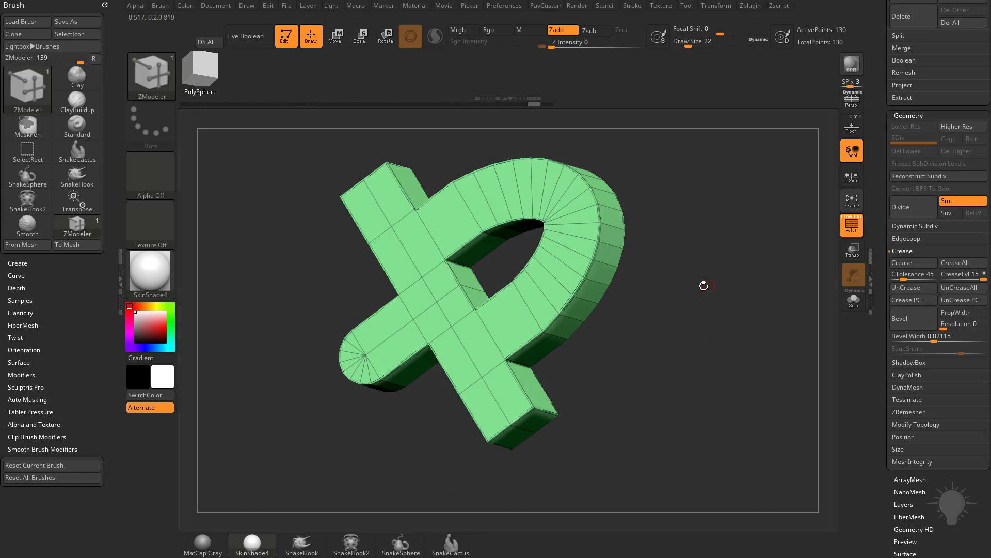
Step: Remove all creases from the model
click(962, 289)
drag(750, 354, 686, 310)
Step: Apply the gizmo's Bevel deformer to the model and try wider and narrower bevel amounts
key(w)
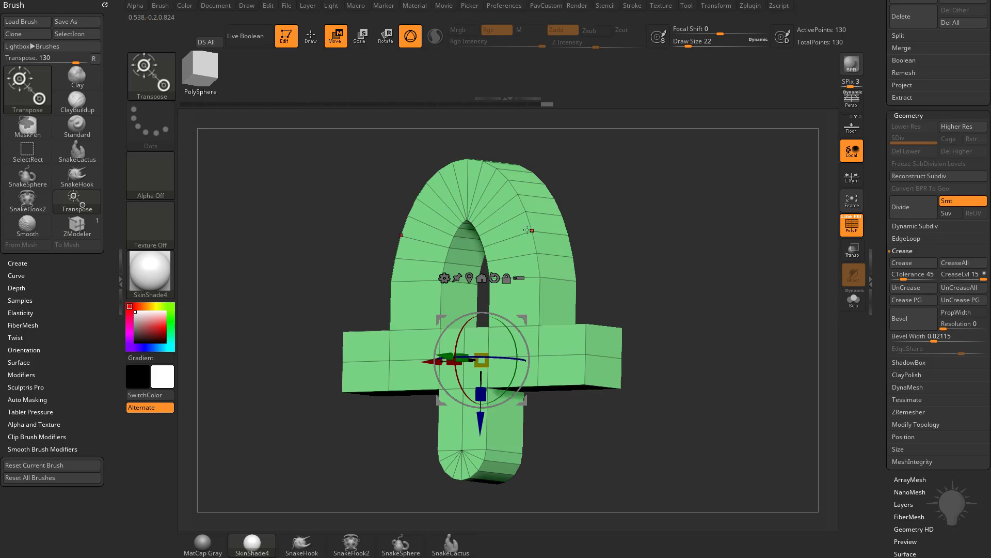
click(445, 279)
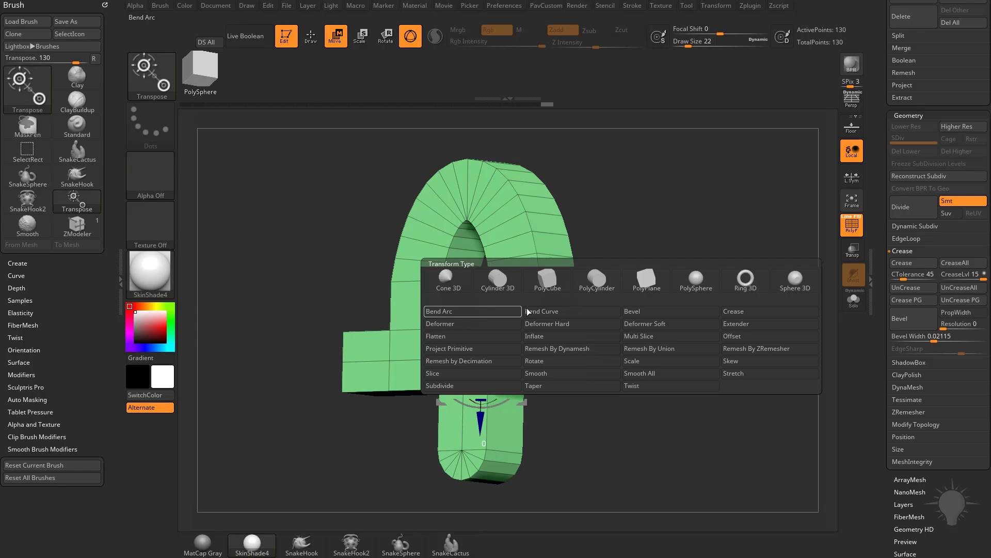
click(646, 310)
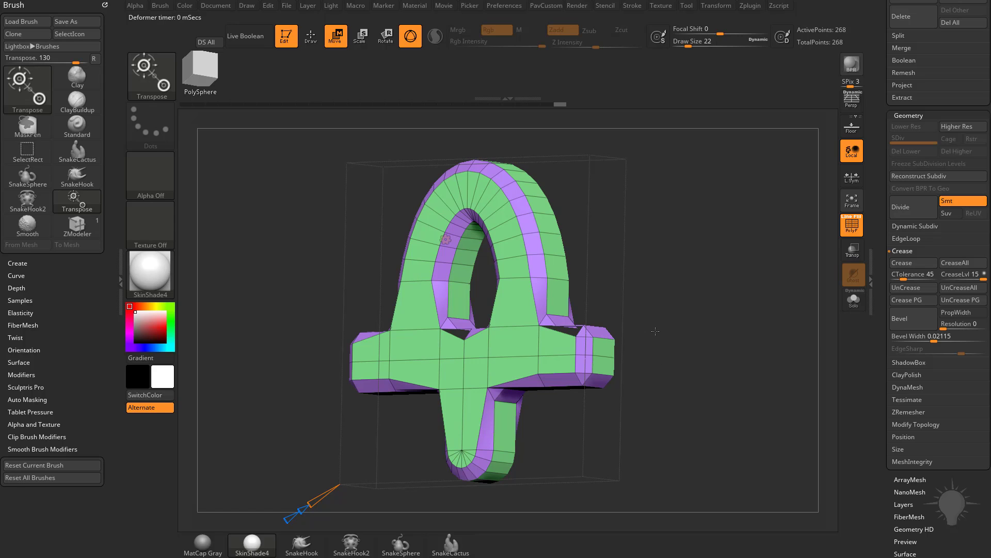
ctrl+right_drag(704, 298, 658, 311)
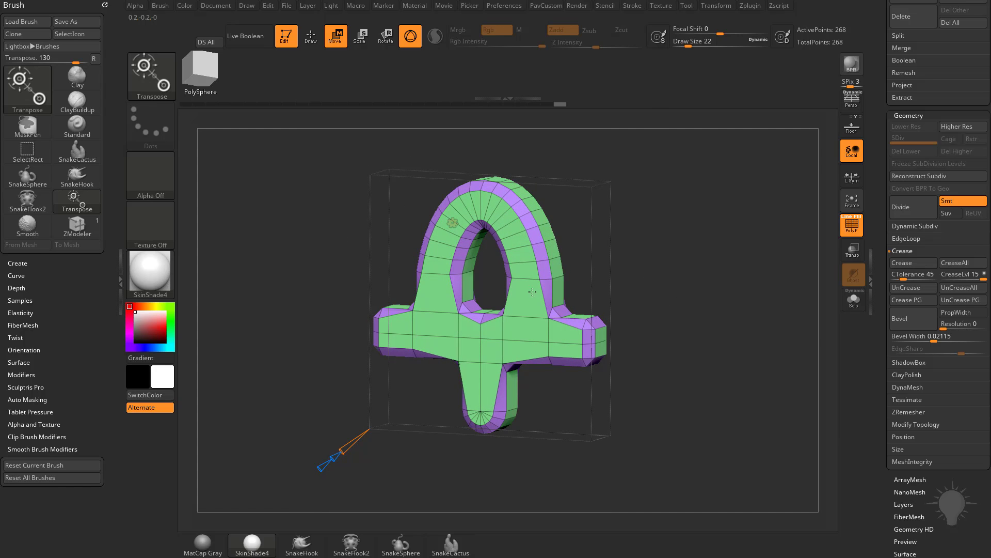
right_drag(532, 292, 368, 304)
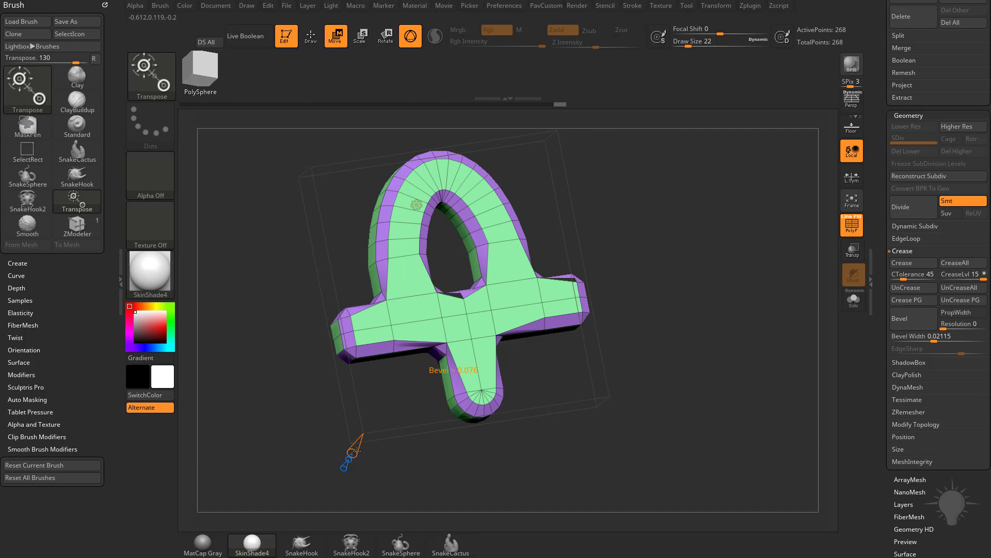
drag(353, 452, 351, 454)
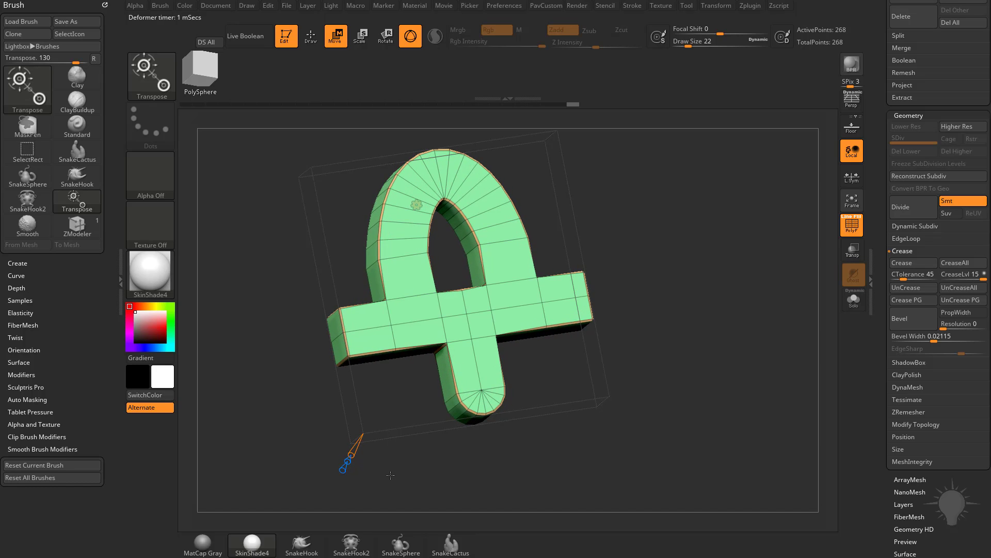
Step: Try a wider deformer bevel with more segments, vary its angle threshold between 98 and 56, and reduce the segments again
right_drag(352, 454, 349, 417)
ctrl+right_drag(350, 416, 320, 424)
drag(319, 423, 309, 440)
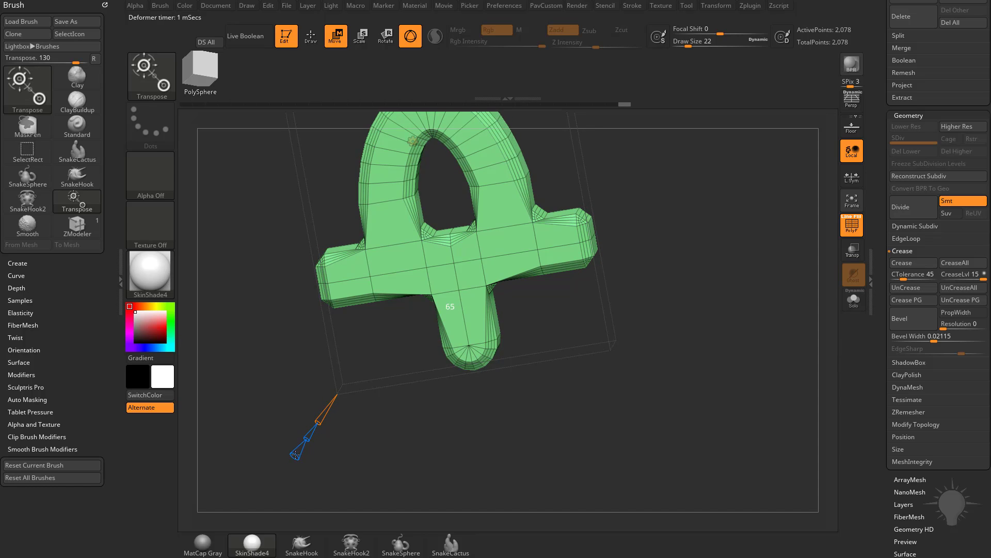
drag(296, 454, 292, 460)
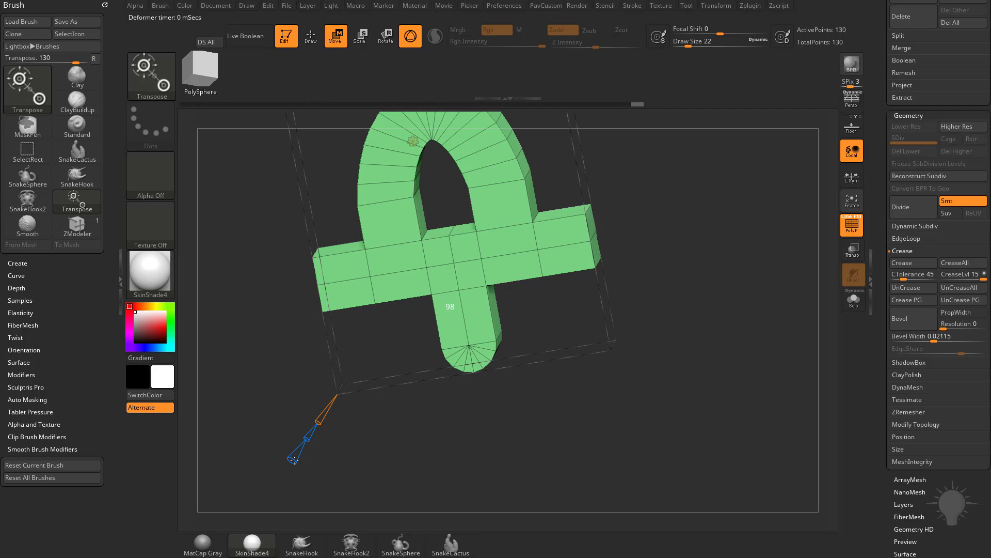
drag(295, 459, 295, 458)
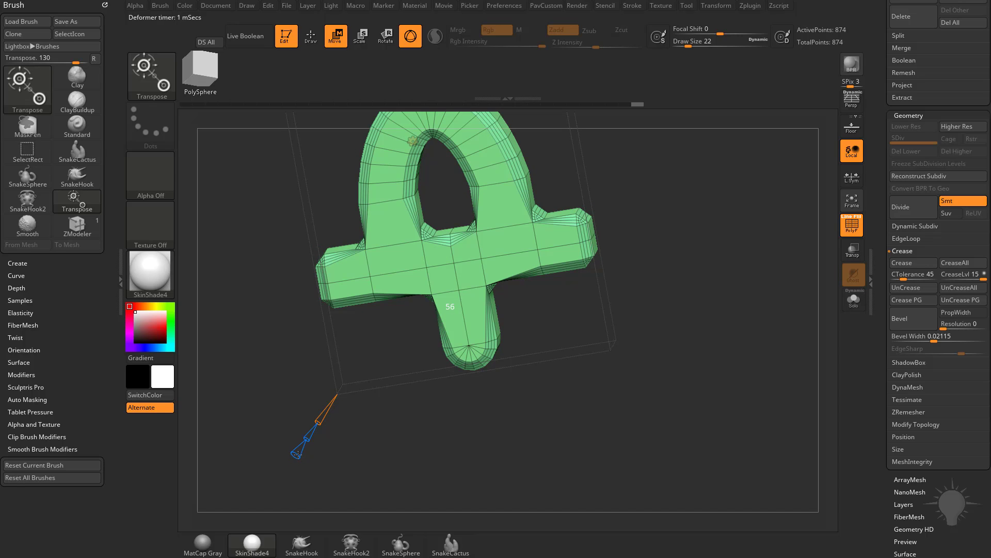
drag(300, 451, 317, 425)
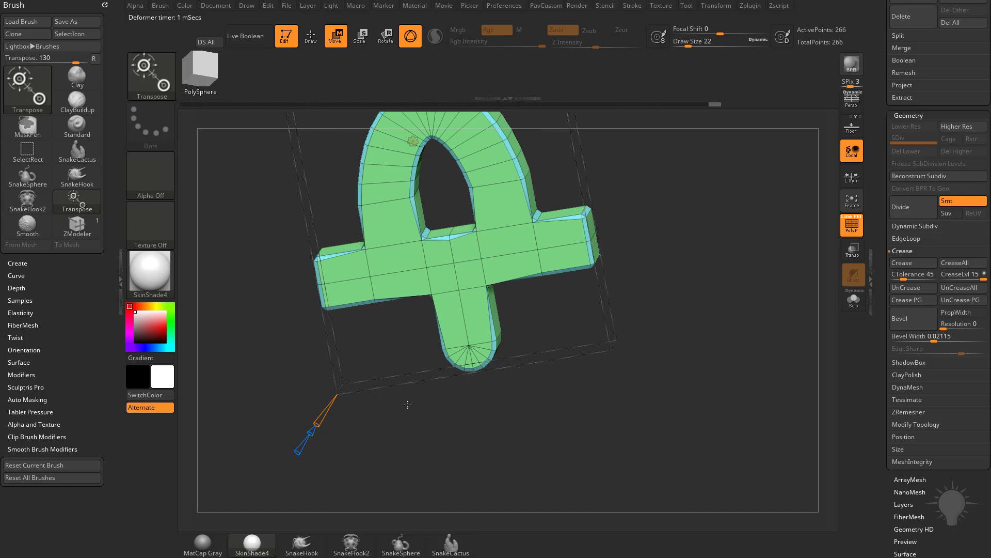
Step: Delete the Bevel deformer from the model and return to Draw mode with the ZModeler brush
drag(407, 404, 386, 111)
click(413, 142)
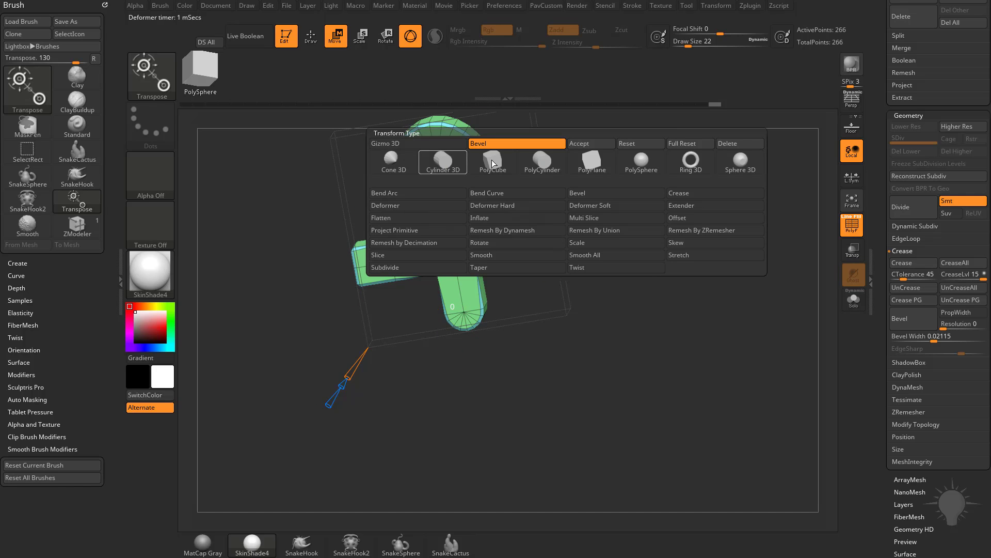
click(720, 146)
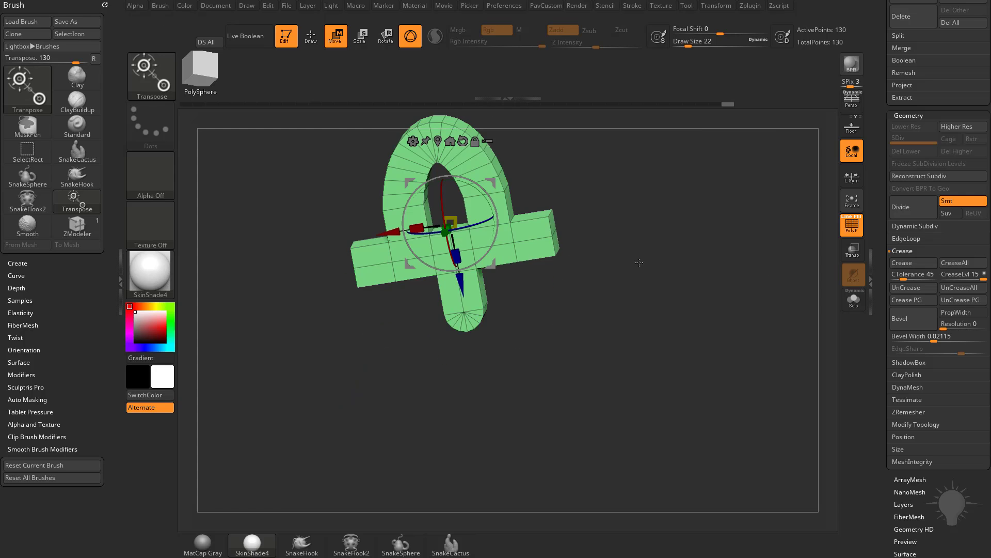
alt+drag(639, 262, 594, 383)
shift+drag(609, 361, 630, 357)
key(q)
Step: Regroup the model's polygons by normals with a maximum angle tolerance of 45 and inspect the polygroups from several sides
mouse_move(717, 266)
mouse_down()
mouse_move(654, 269)
mouse_move(682, 296)
mouse_move(834, 244)
mouse_up()
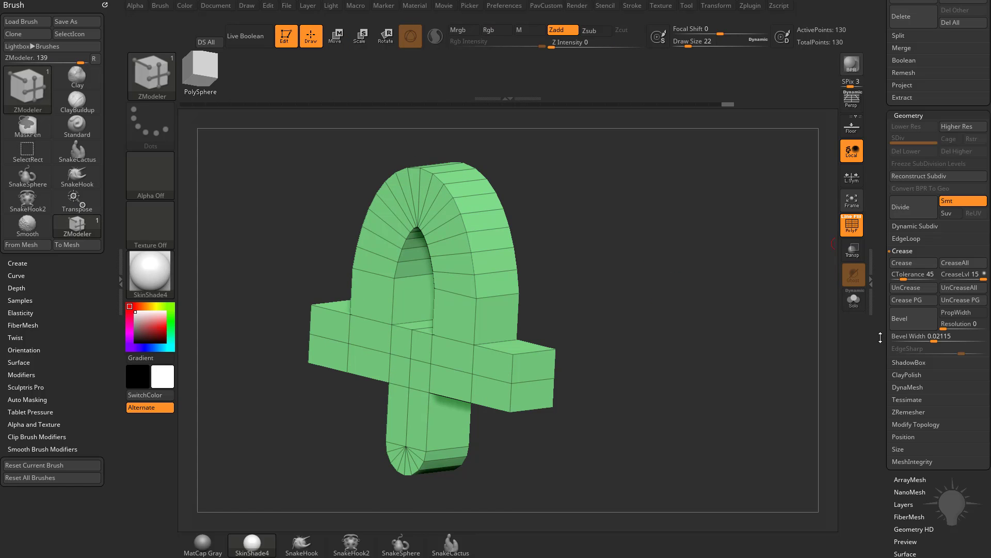
scroll(909, 310, down, 8)
click(910, 212)
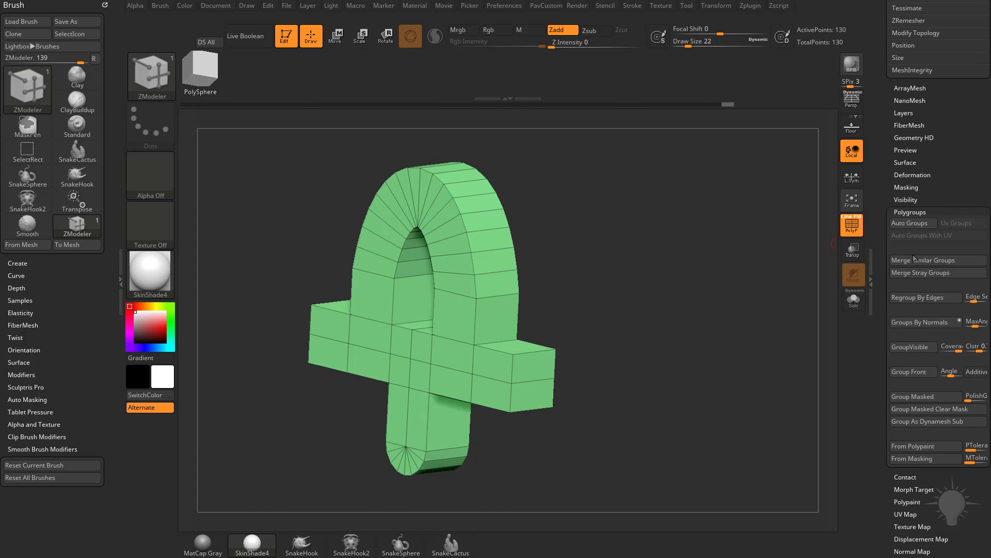
drag(759, 355, 743, 313)
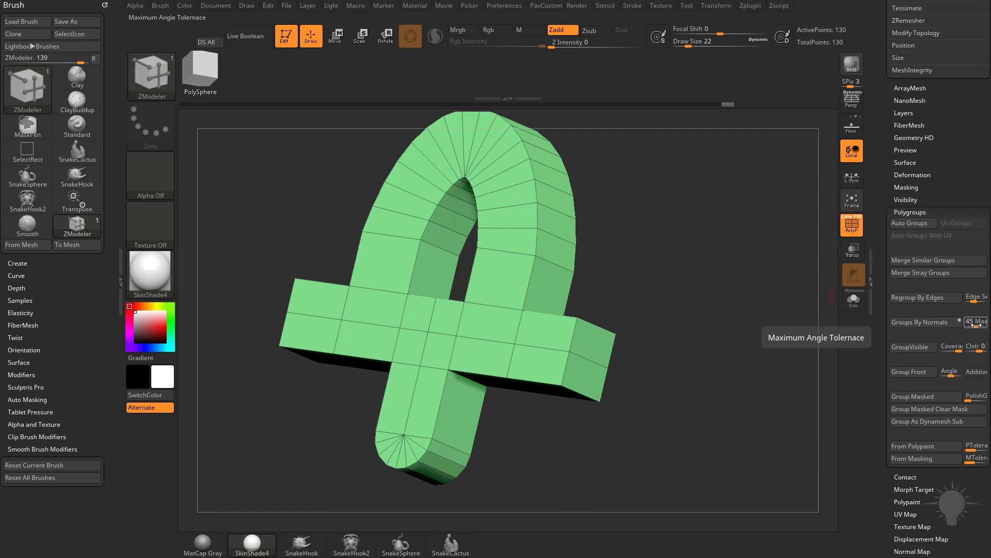
click(933, 322)
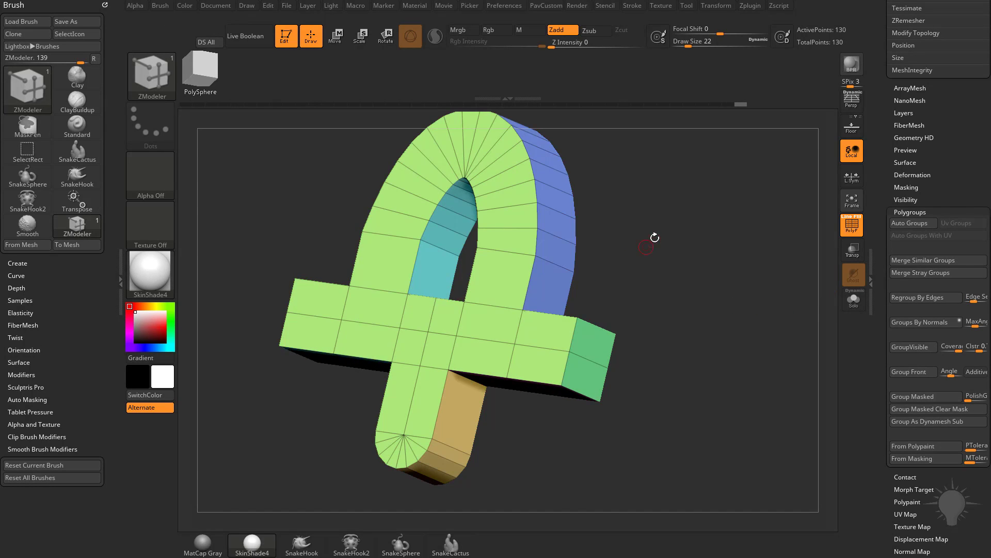
drag(652, 239, 633, 312)
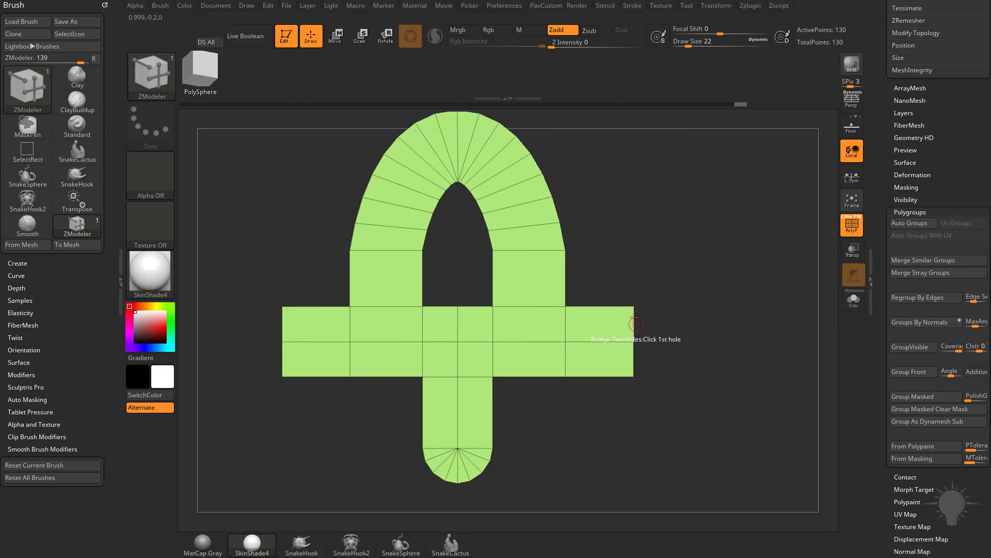
drag(710, 278, 698, 371)
drag(268, 228, 327, 234)
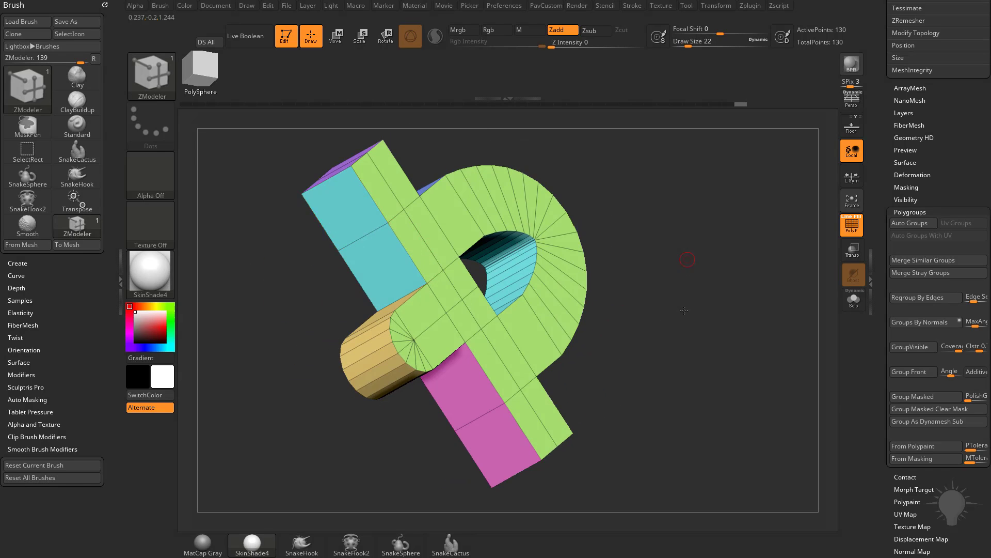
drag(677, 261, 745, 327)
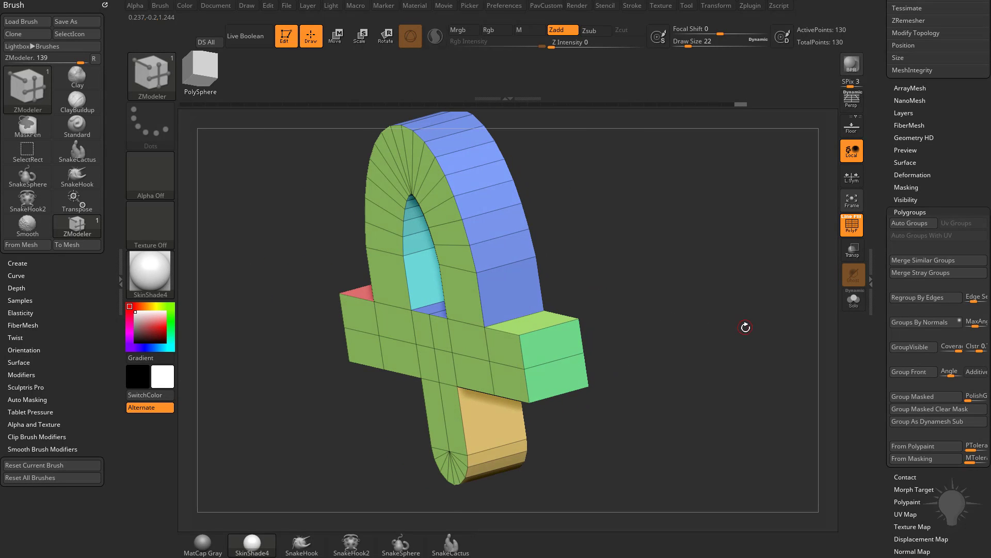
Step: Try regrouping the polygons by normals with a much higher maximum angle tolerance, and regroup again after lowering it slightly
click(978, 327)
key(Return)
click(933, 320)
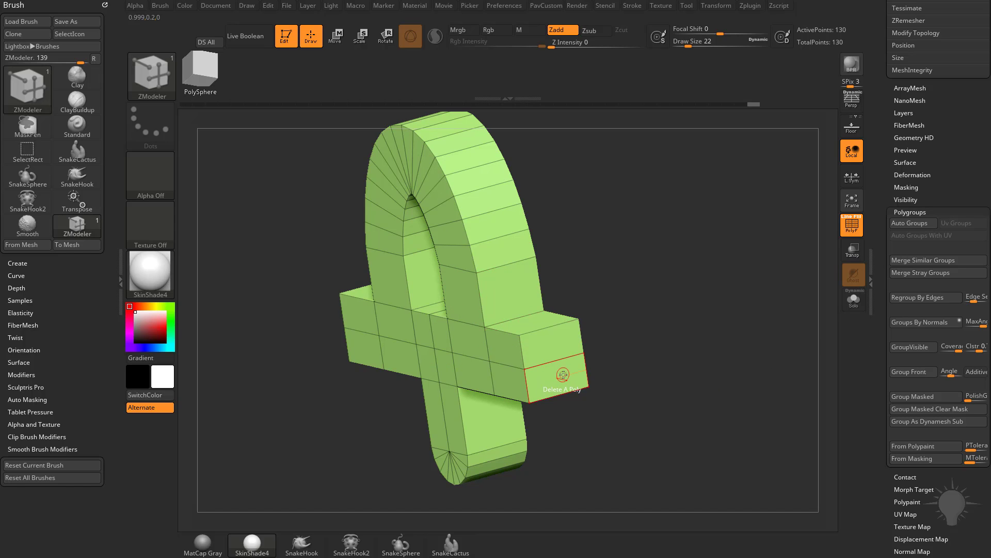
click(937, 324)
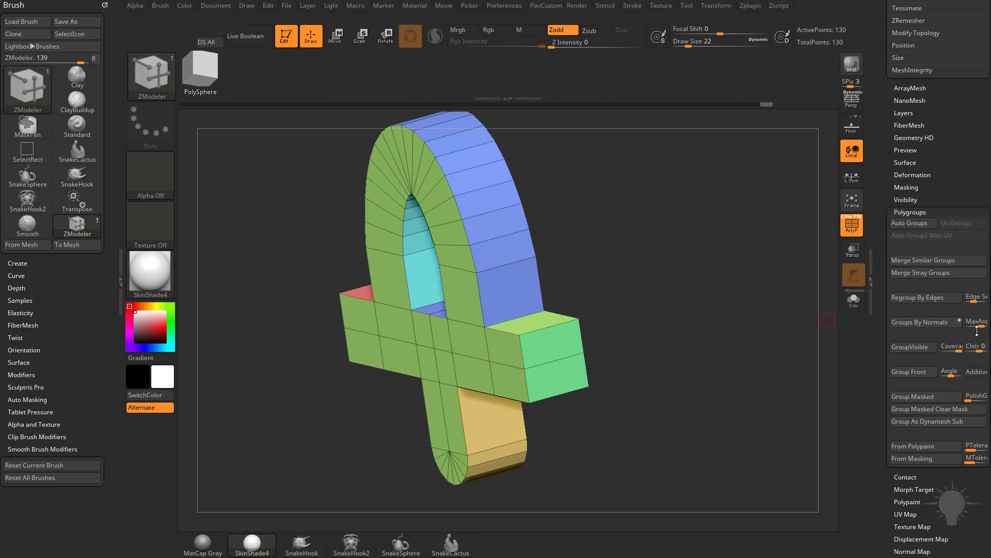
Step: Regroup the polygons by normals with a maximum angle tolerance of about 4 and inspect the arch from several sides
drag(981, 326, 973, 326)
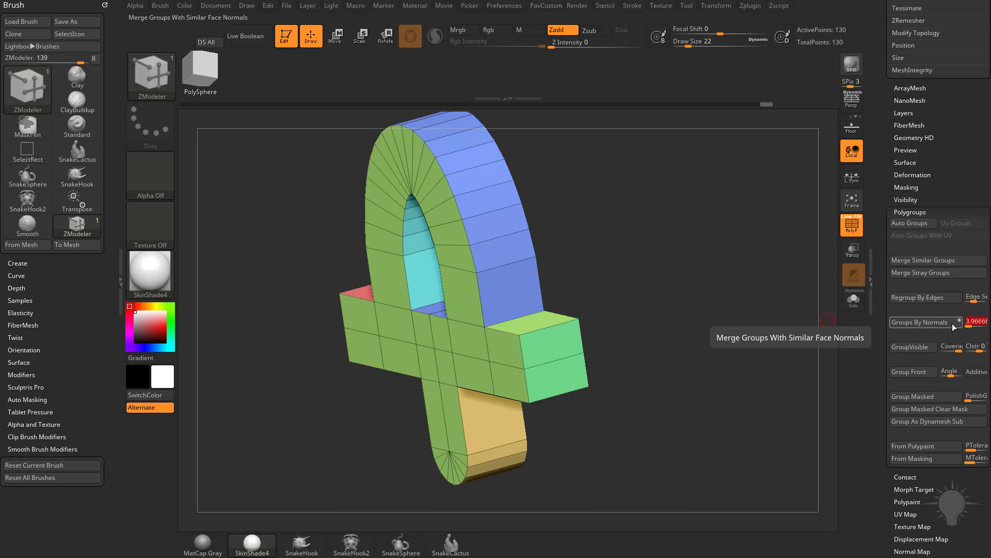
click(922, 322)
right_drag(486, 227, 505, 159)
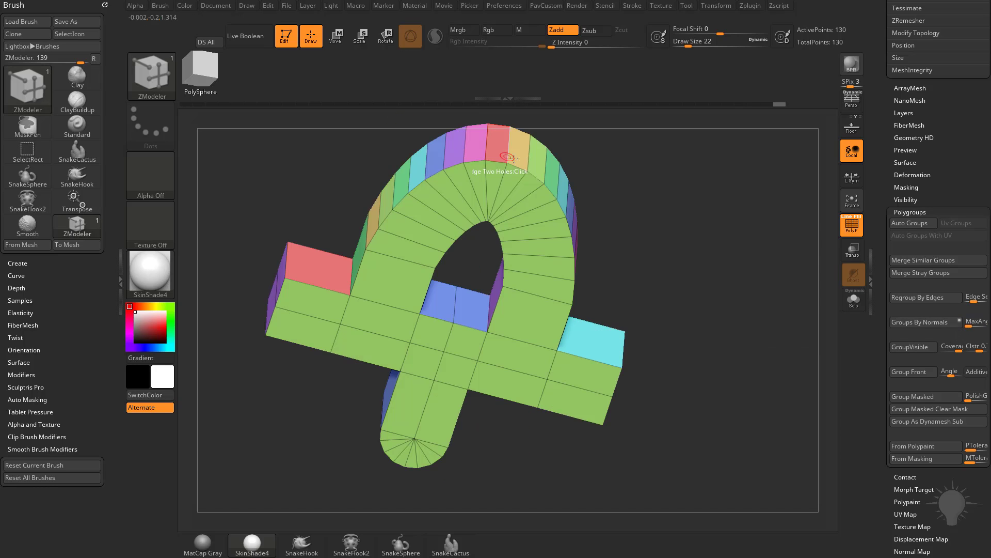
mouse_move(631, 259)
right_down()
mouse_move(634, 243)
mouse_move(642, 260)
right_up()
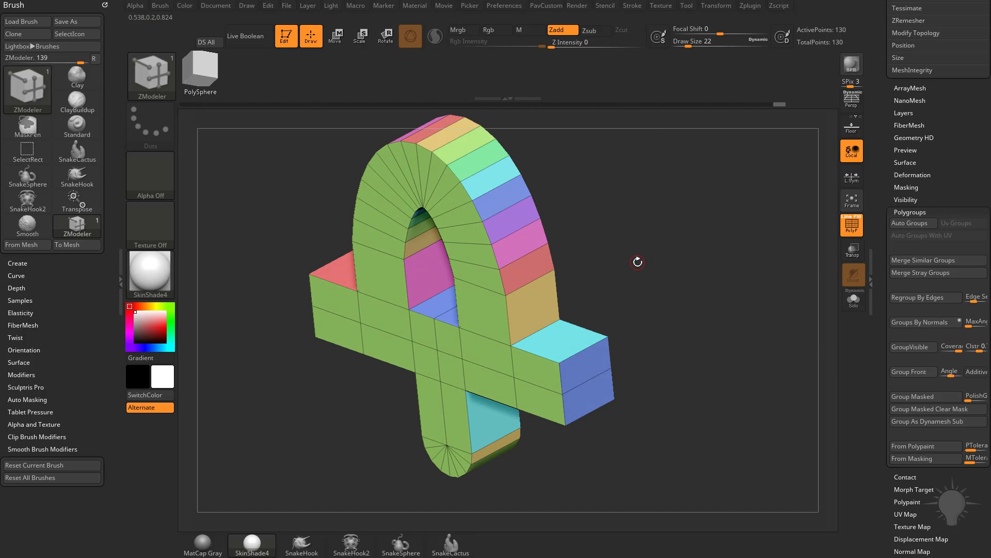
Step: Regroup the polygons by normals with a maximum angle tolerance of 45 and crease the model along its polygroup borders
click(972, 327)
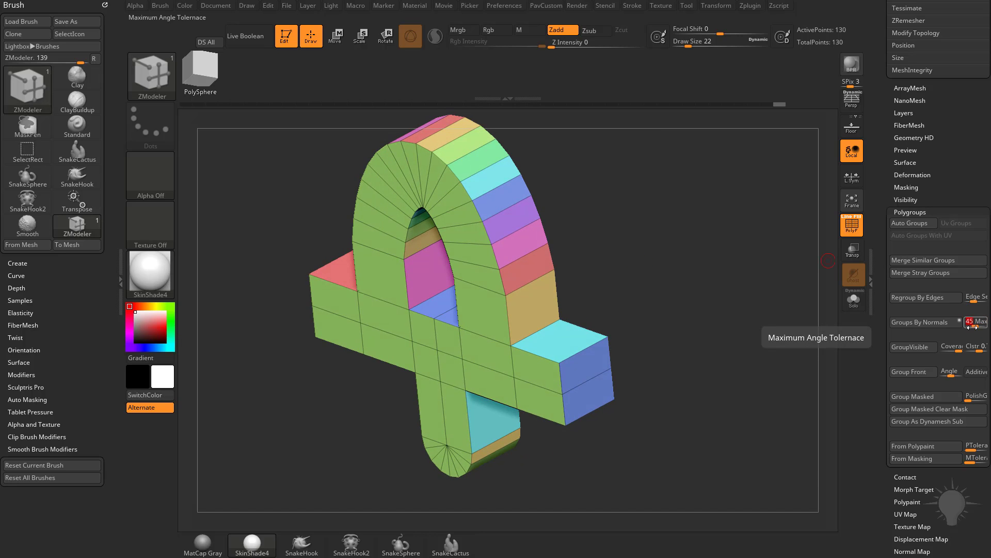
click(919, 301)
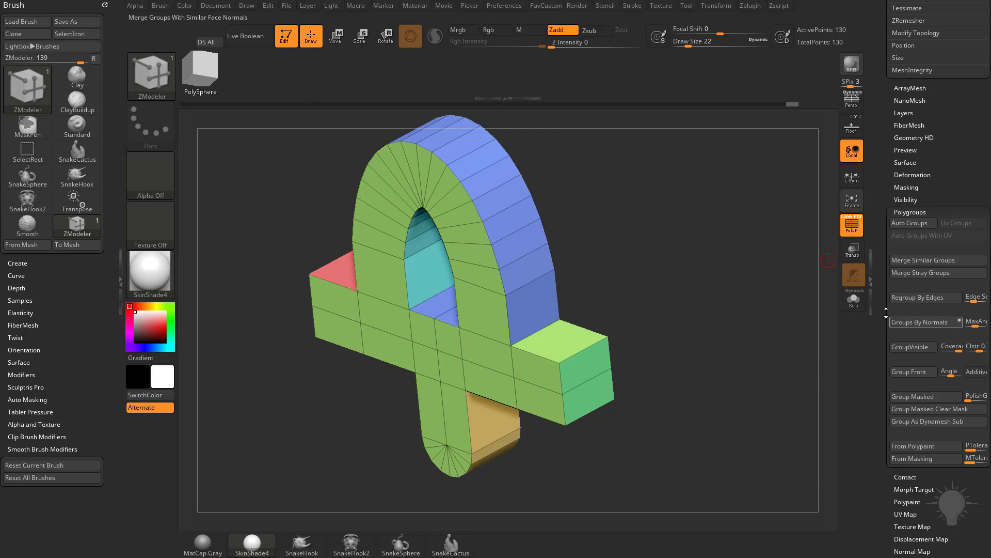
scroll(877, 419, up, 10)
scroll(876, 420, up, 1)
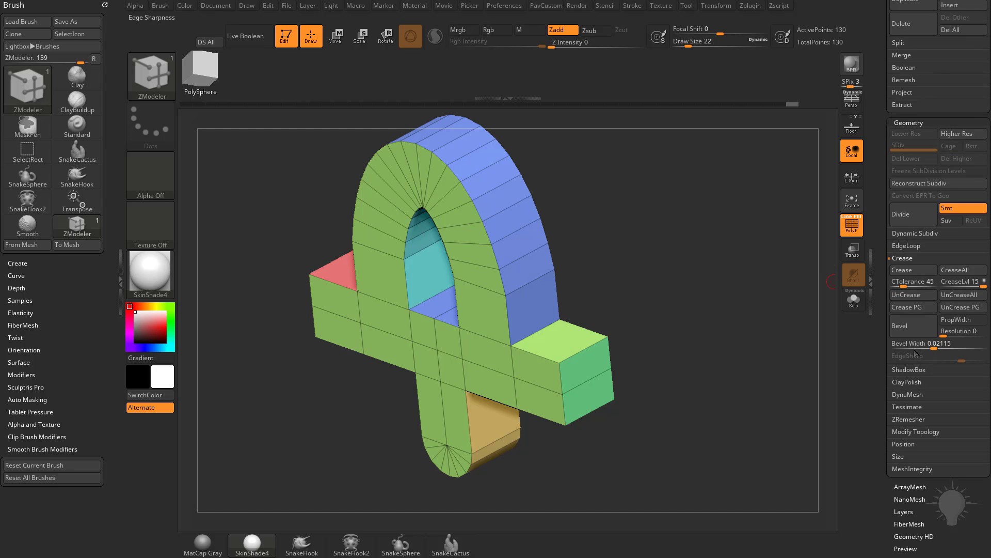
click(921, 308)
mouse_move(751, 329)
mouse_down()
mouse_move(765, 301)
mouse_move(723, 313)
mouse_move(753, 312)
mouse_up()
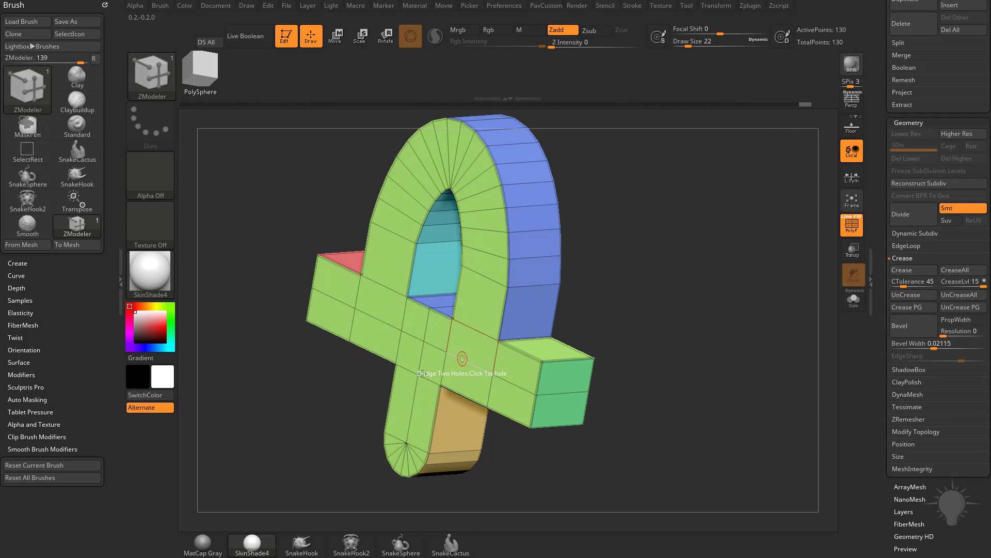
Step: Undo the last model change after trying a bevel width of 0.03364, and open the gizmo's list of deformers
drag(934, 346, 940, 346)
key(ctrl+z)
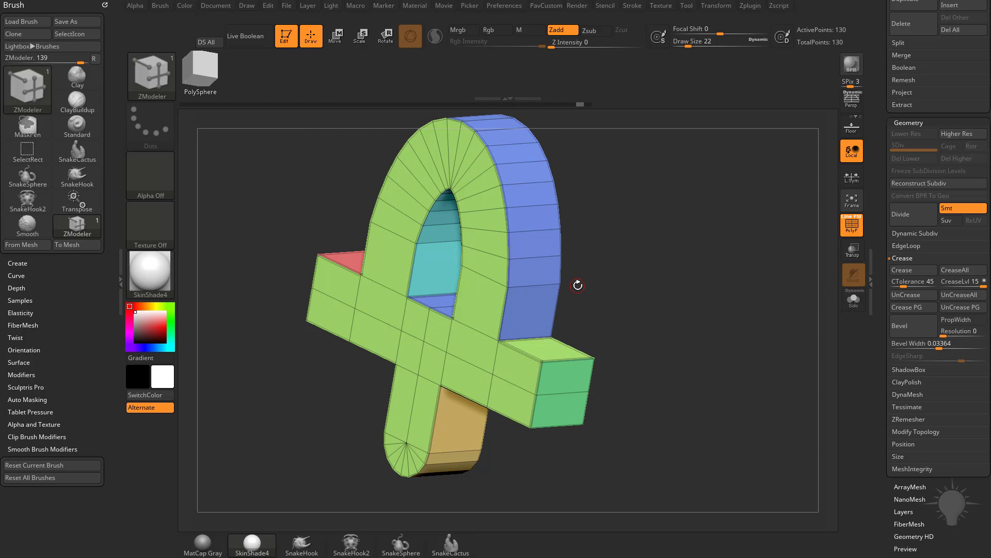
key(w)
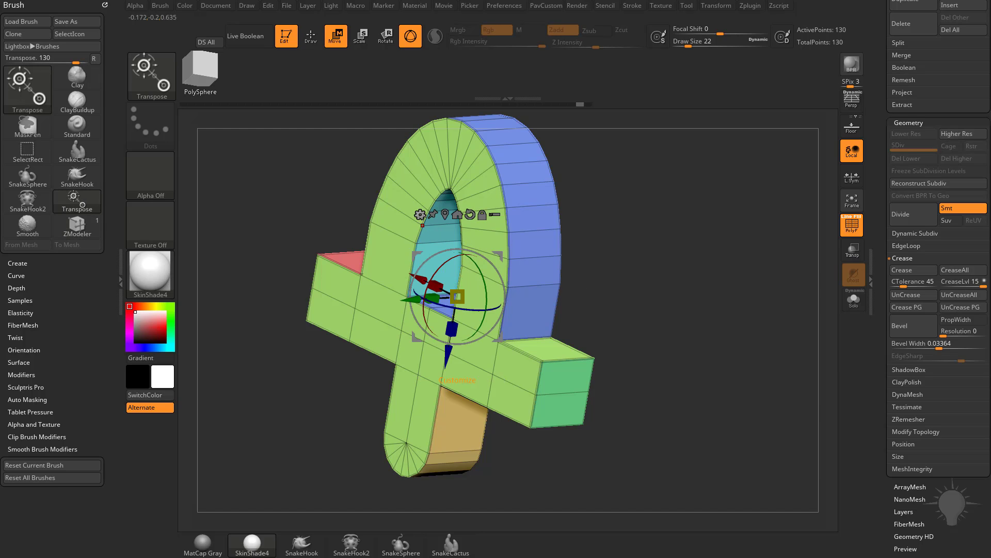
click(420, 215)
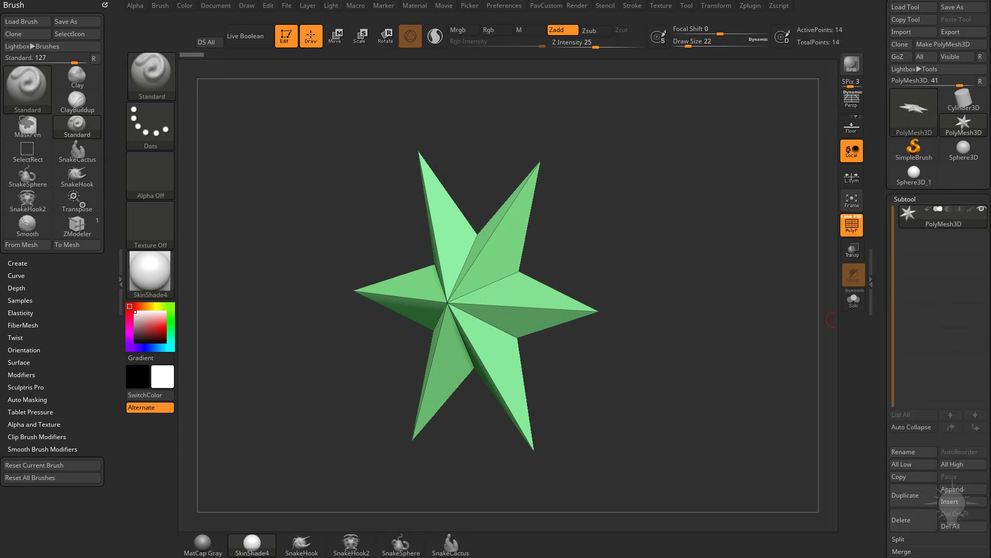
Step: Convert the PolyMesh3D star into a QCube primitive with a resolution of 2 on each axis
drag(628, 248, 746, 250)
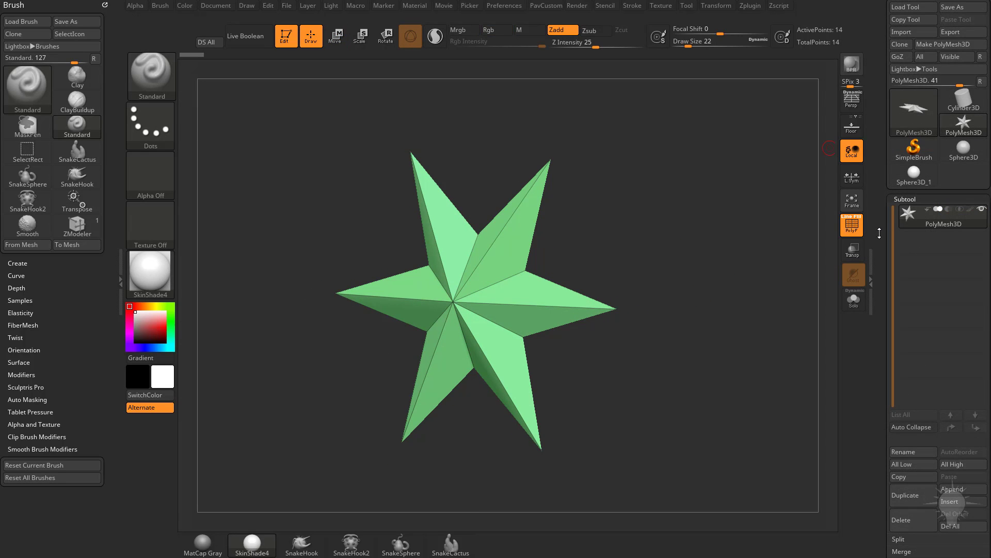
drag(880, 237, 874, 56)
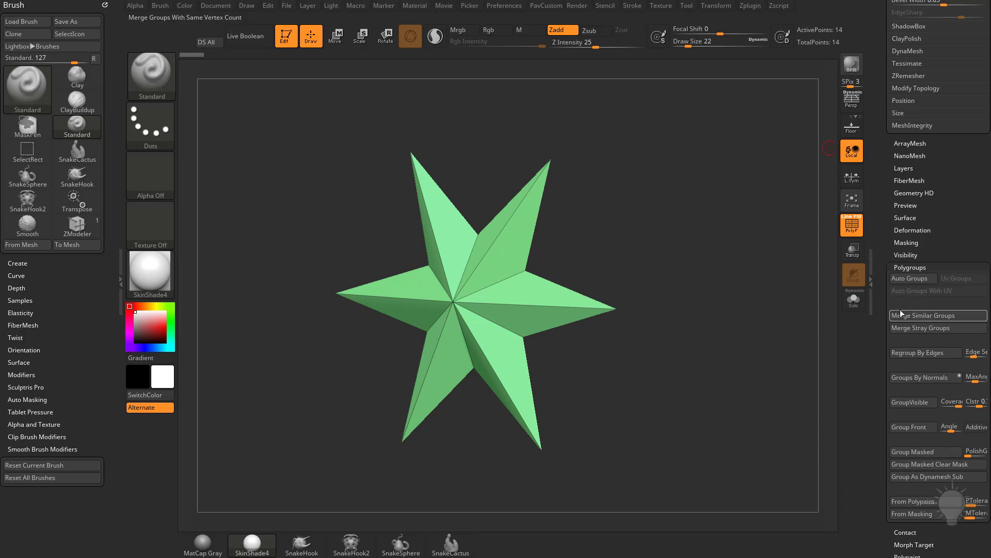
shift+click(902, 265)
click(901, 412)
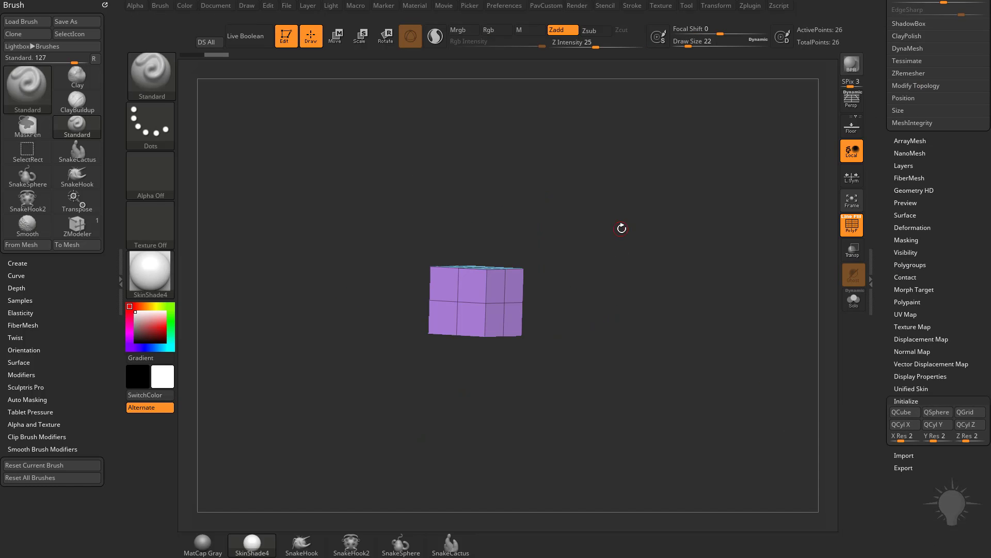
drag(622, 228, 644, 292)
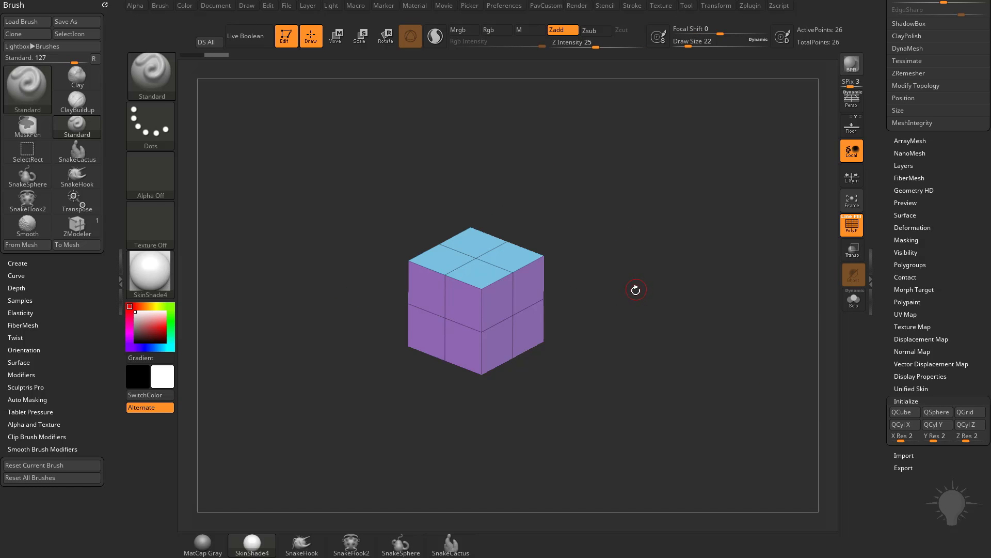
Step: Switch to the ZModeler brush and set its polygon action to QMesh with the Polygroup All target
key(b)
key(z)
key(m)
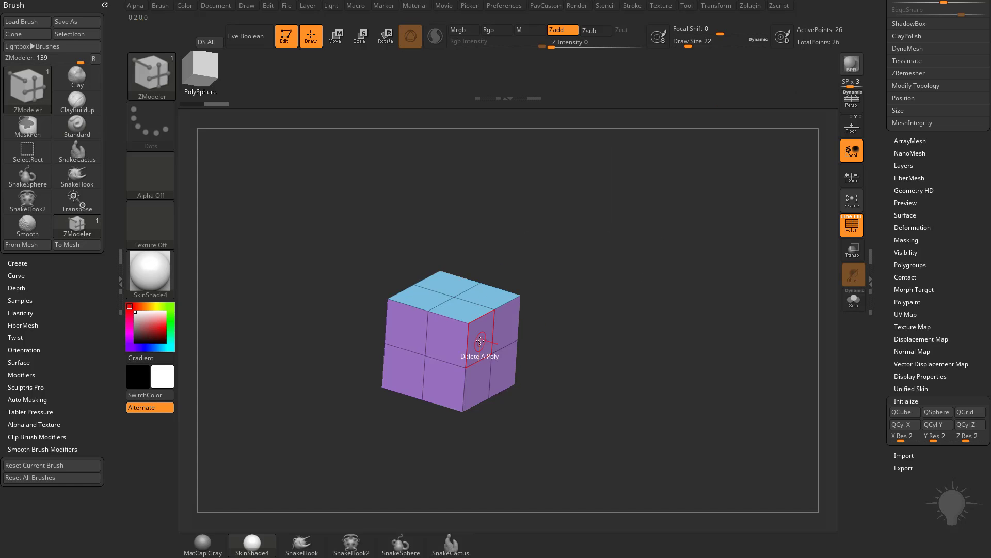
key(space)
click(544, 143)
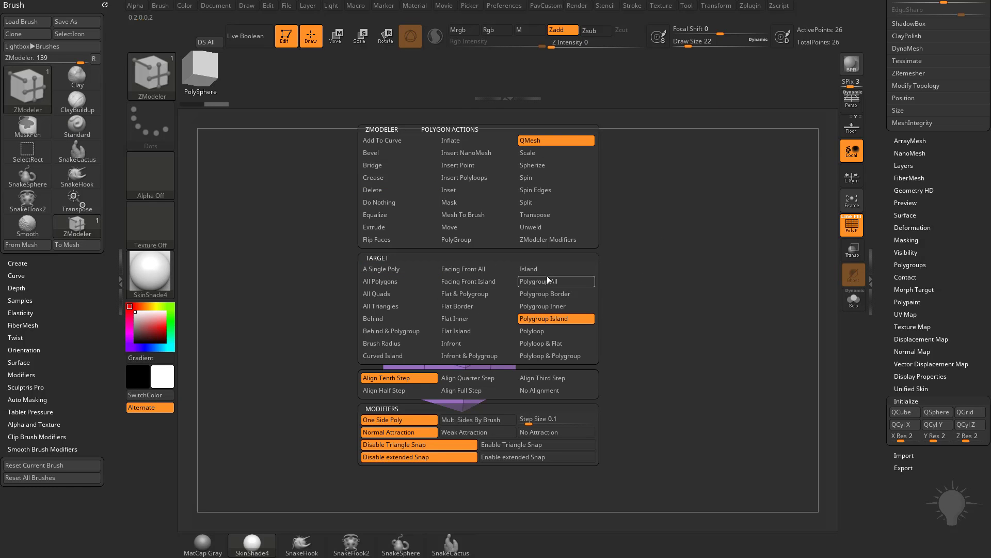
click(547, 276)
Step: Mark polygons on the cube's side and top as temporary groups and QMesh them into a side block and a raised block
mouse_move(482, 342)
alt+mouse_down()
mouse_move(504, 364)
mouse_move(478, 382)
mouse_move(573, 389)
alt+mouse_up()
alt+drag(485, 362, 497, 402)
drag(490, 358, 457, 381)
drag(542, 261, 522, 274)
mouse_move(514, 291)
alt+mouse_down()
mouse_move(547, 330)
mouse_move(512, 217)
mouse_move(519, 192)
alt+mouse_up()
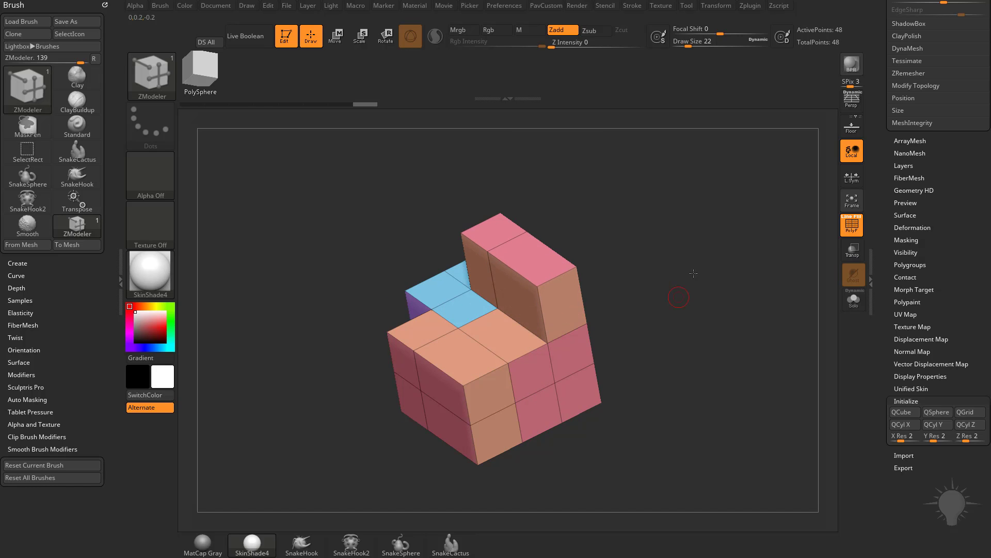
mouse_move(681, 282)
mouse_down()
mouse_move(665, 261)
mouse_move(708, 295)
mouse_up()
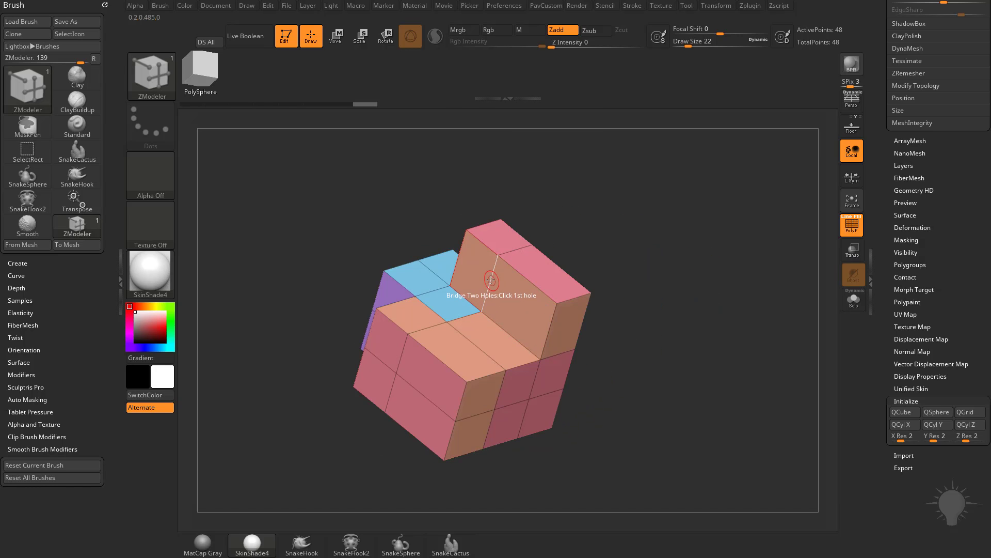
Step: Set the ZModeler edge action to Slide with the EdgeLoop Complete target
key(space)
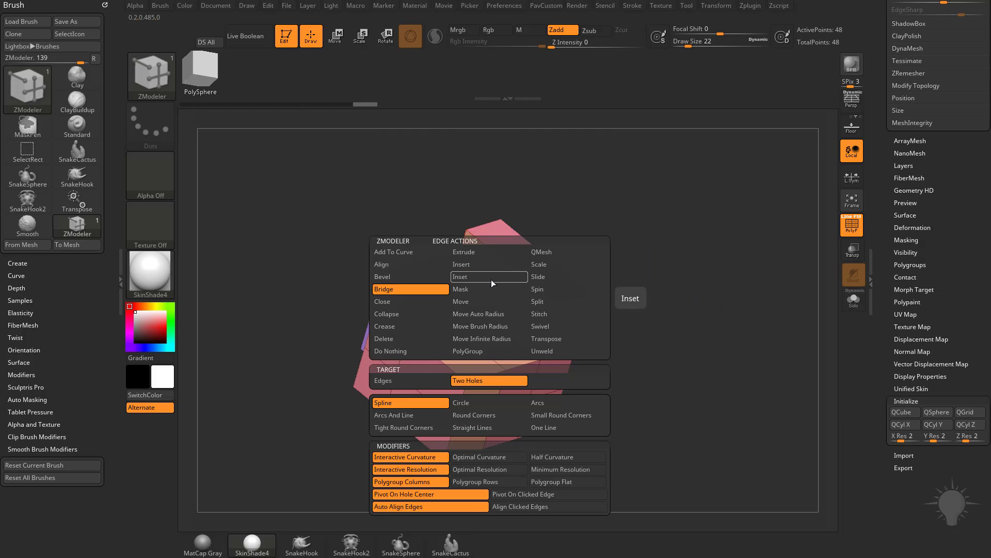
click(548, 277)
click(502, 380)
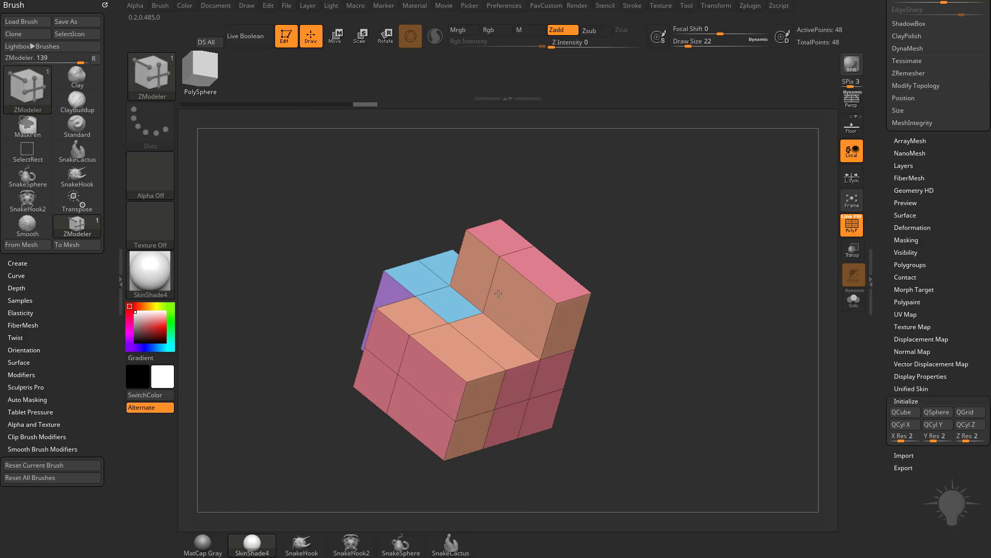
drag(622, 242, 511, 248)
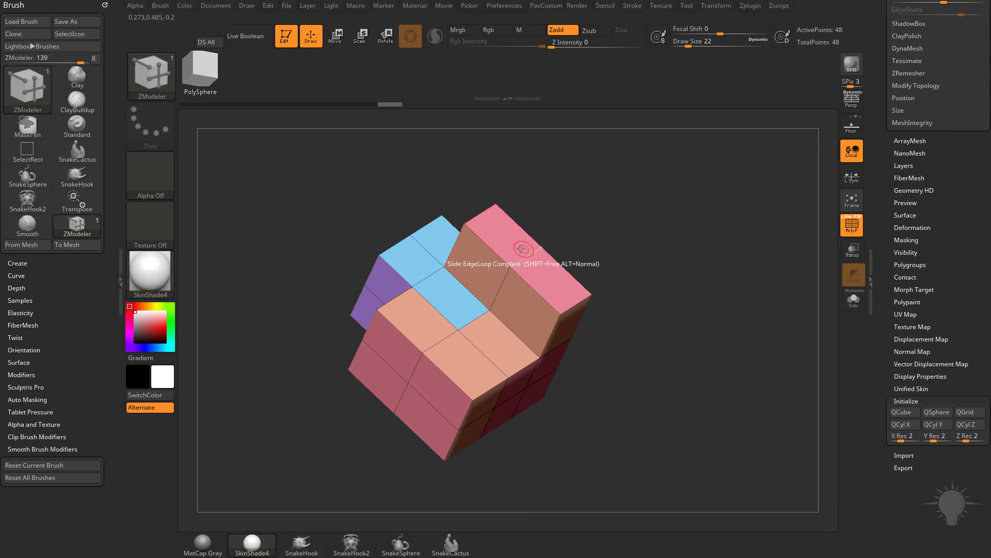
Step: Bridge the raised block's connected top polygons into a rounded cap, using the Circle option with a specified curvature of 100
key(space)
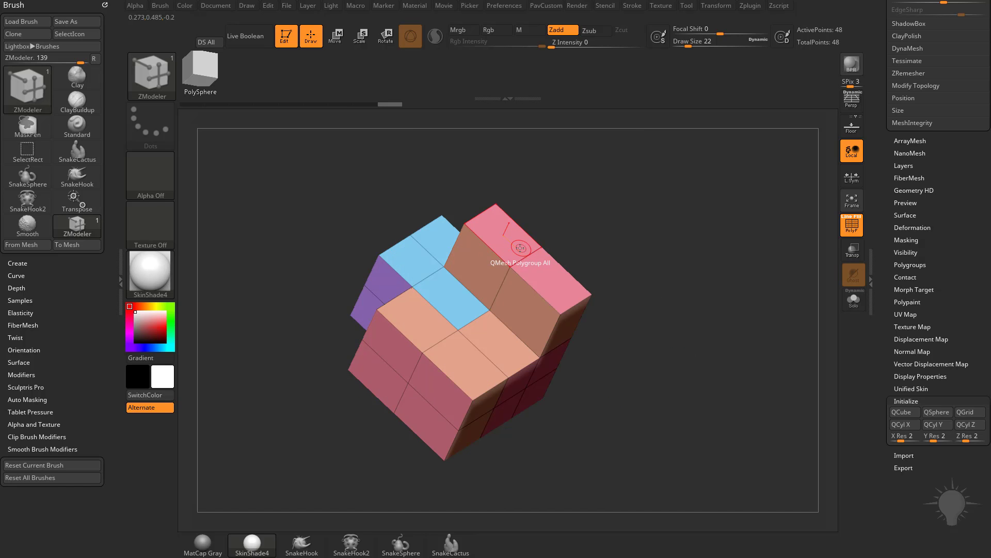
key(space)
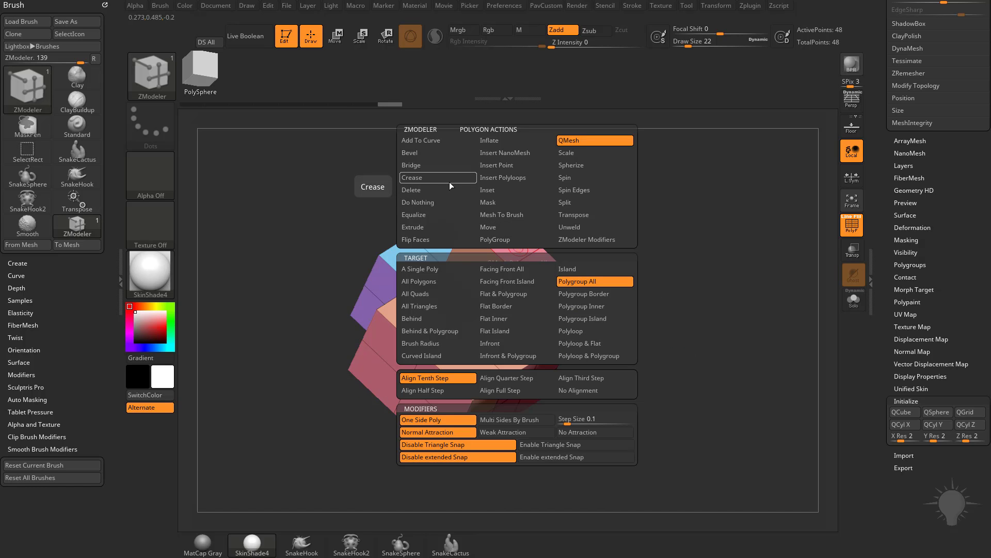
click(437, 165)
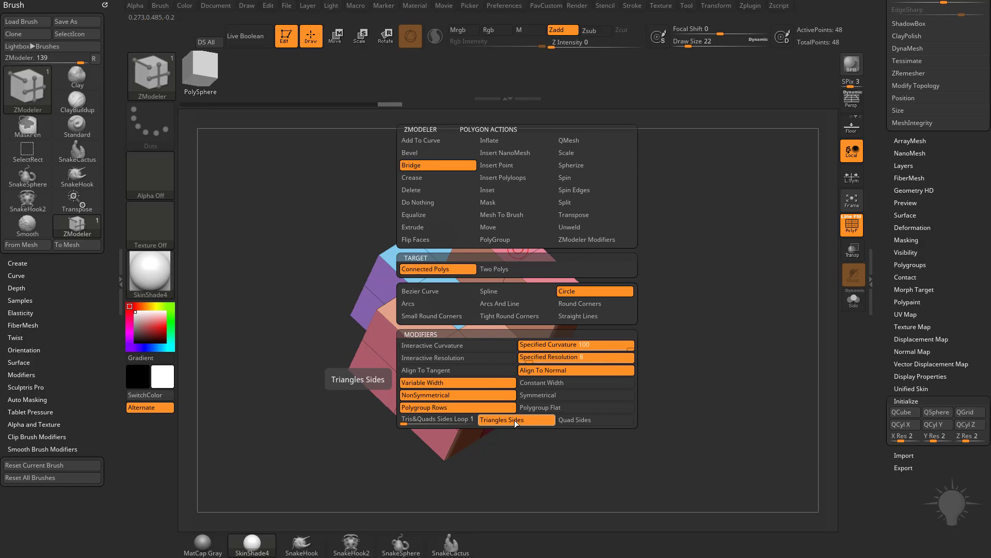
drag(516, 250, 649, 270)
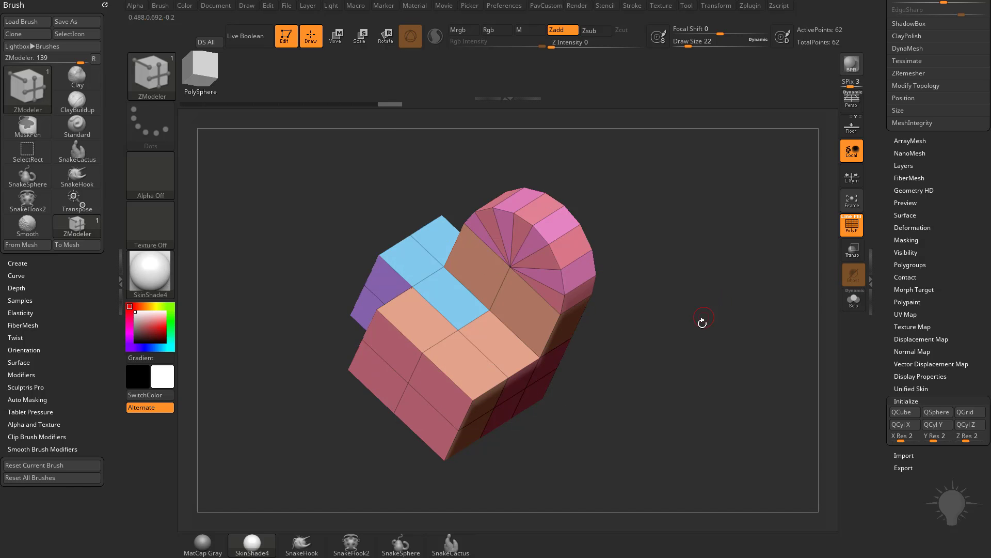
Step: Assign the whole blocky model with its rounded cap to a single polygroup
drag(702, 323, 721, 299)
key(ctrl+w)
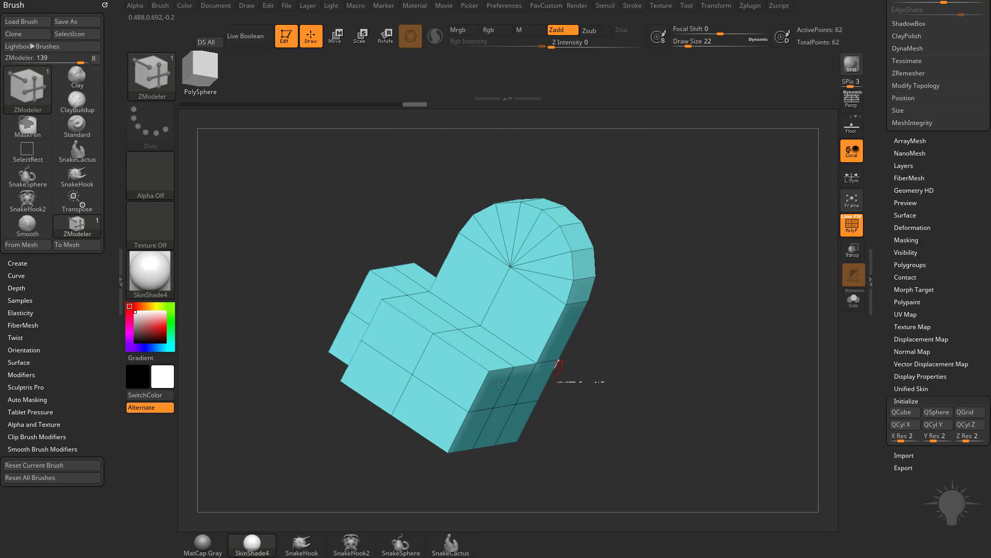
mouse_move(675, 343)
mouse_down()
mouse_move(680, 366)
mouse_move(695, 358)
mouse_up()
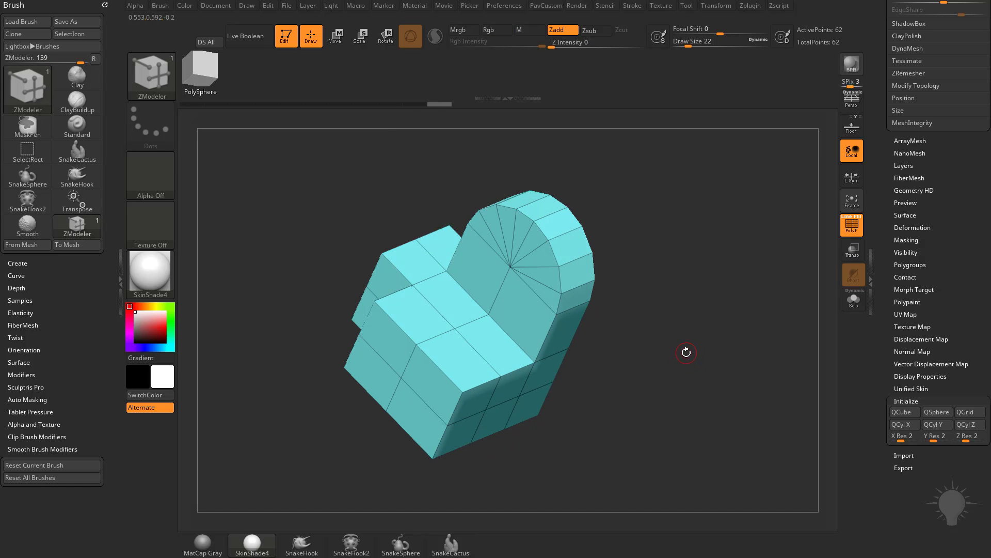
Step: Apply the gizmo's Crease deformer to the model and adjust the crease angle to 109
key(w)
click(393, 221)
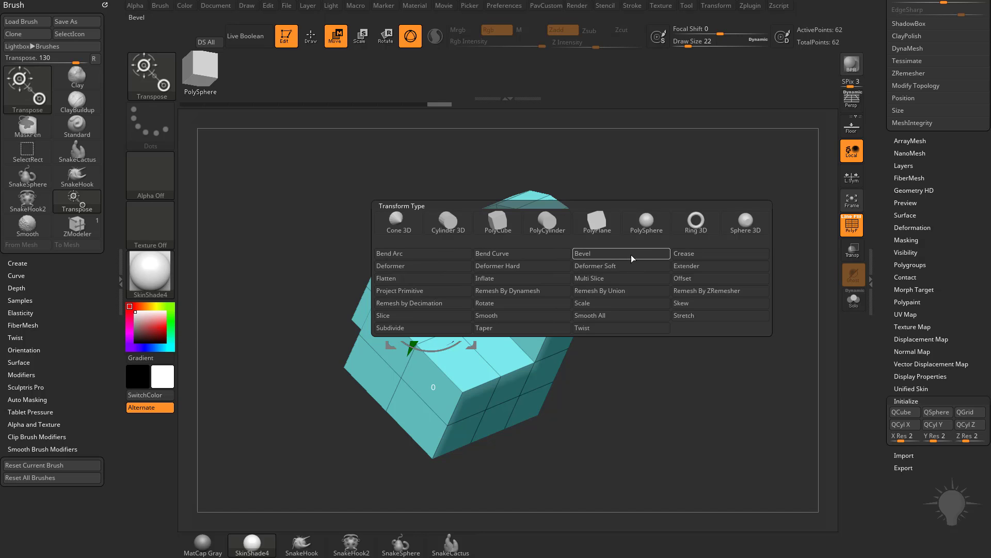
click(692, 253)
mouse_move(713, 303)
mouse_down()
mouse_move(768, 271)
mouse_move(717, 311)
mouse_up()
drag(279, 329, 269, 362)
drag(290, 320, 279, 320)
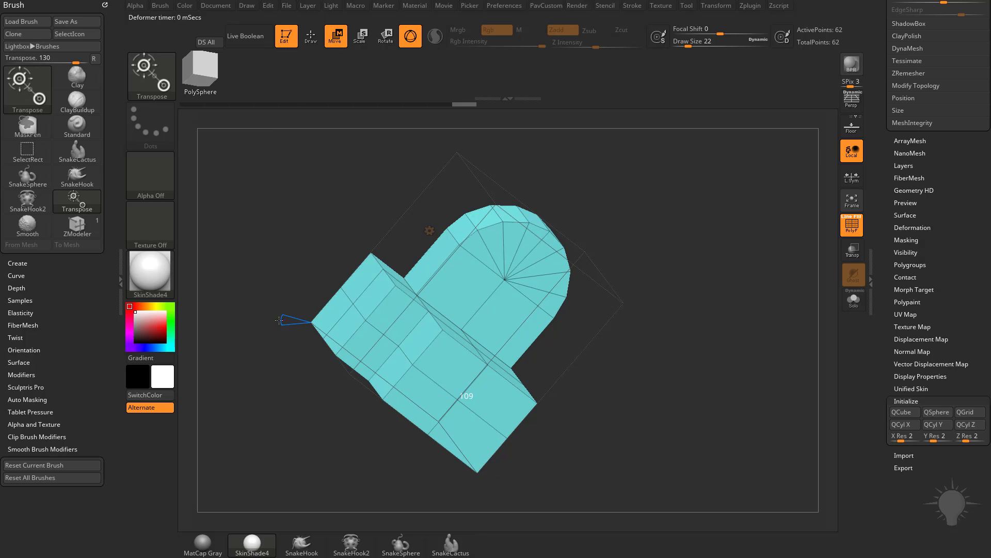
Step: Vary the deformer's crease angle from 128 through 106 down to 71, viewing the model from the front and at an angle
drag(270, 355, 262, 361)
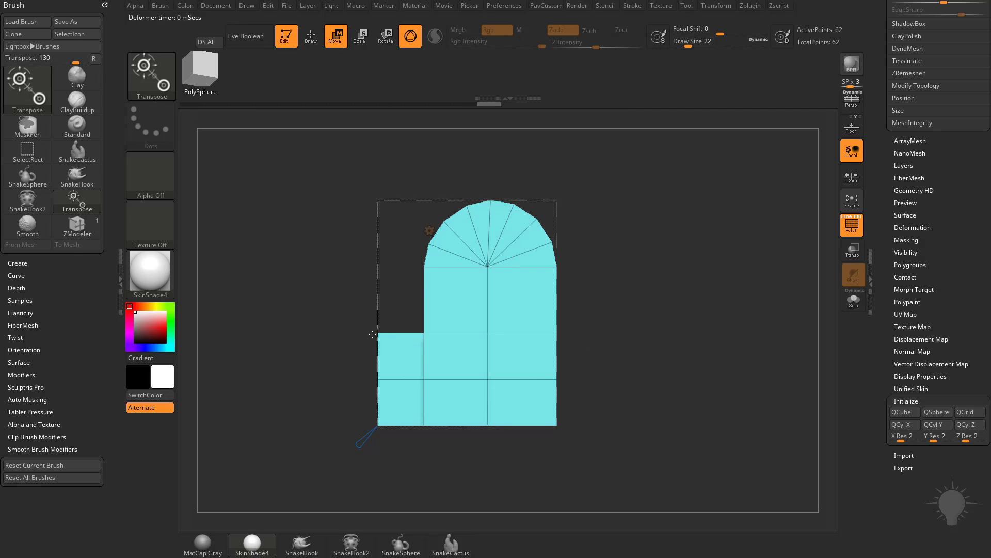
drag(393, 333, 344, 344)
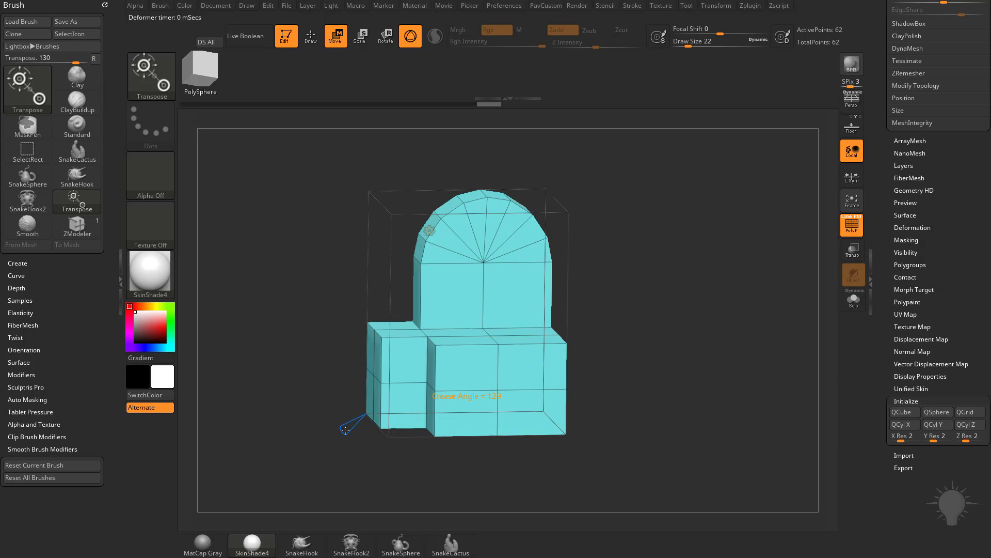
drag(345, 428, 342, 419)
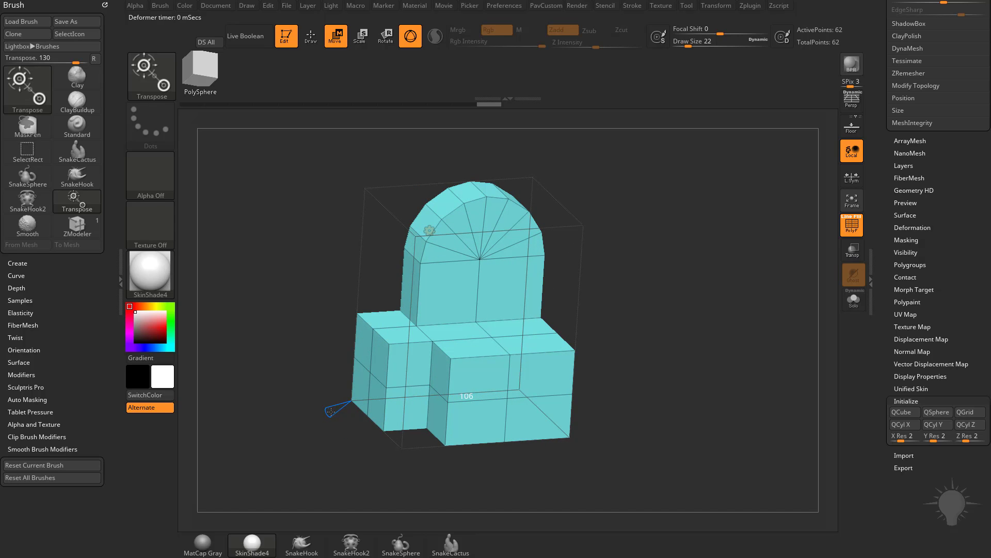
drag(333, 411, 338, 401)
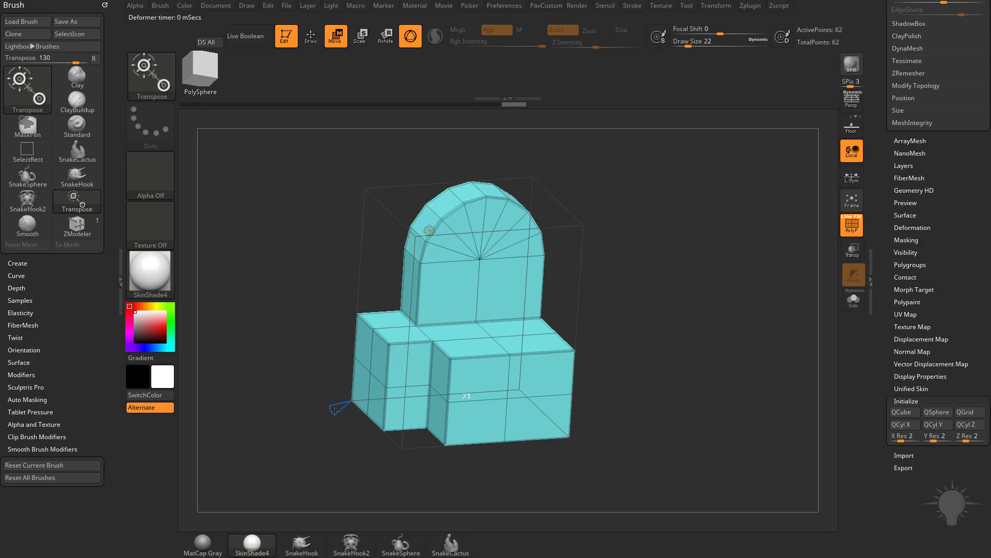
Step: Vary the Crease deformer's angle down to 0, checking the rounded cap from the front and at an angle
drag(339, 407, 343, 405)
shift+drag(637, 307, 512, 199)
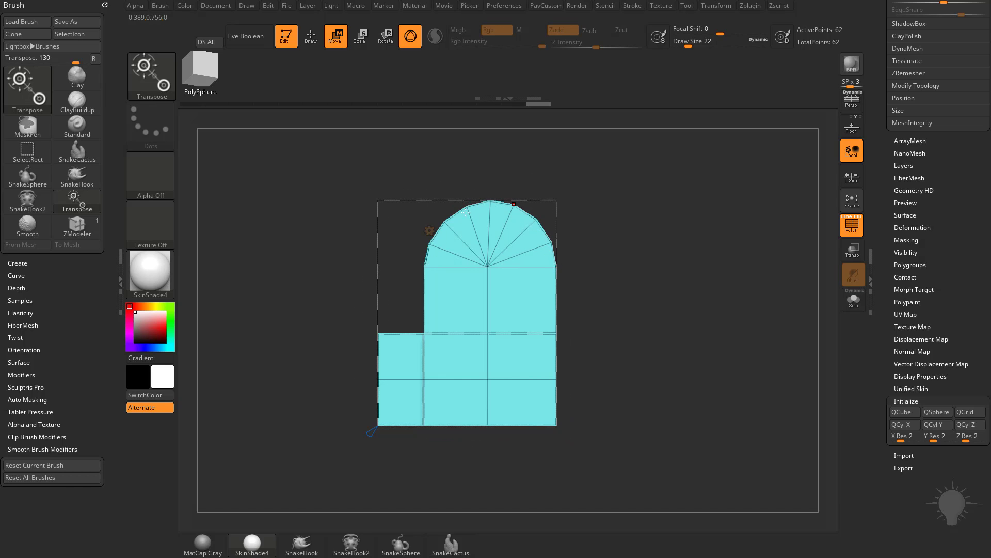
drag(648, 251, 574, 300)
mouse_move(335, 397)
mouse_down()
mouse_move(309, 408)
mouse_move(335, 396)
mouse_up()
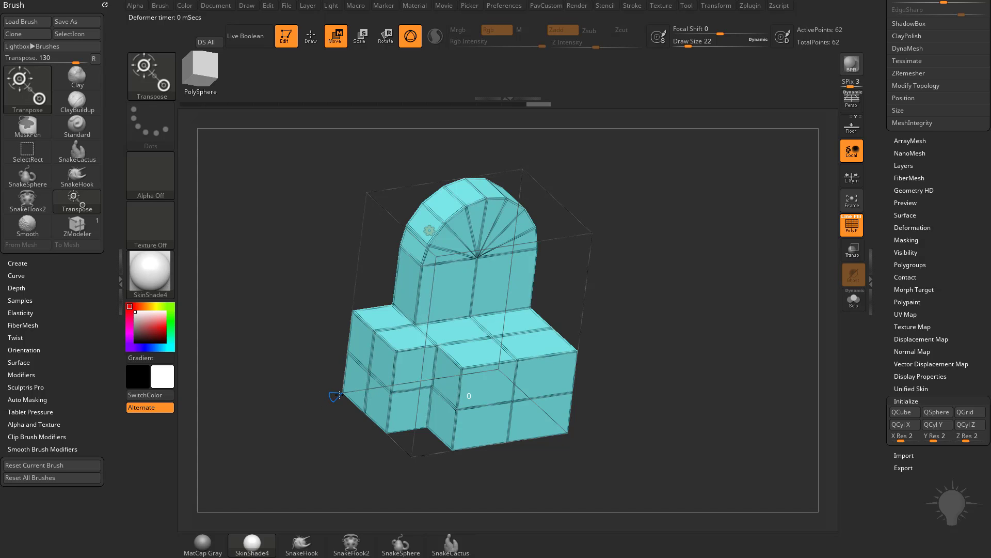
Step: Raise the crease angle until only the model's sharp edges are creased, and accept the Crease deformer
drag(668, 277, 667, 333)
drag(308, 365, 293, 367)
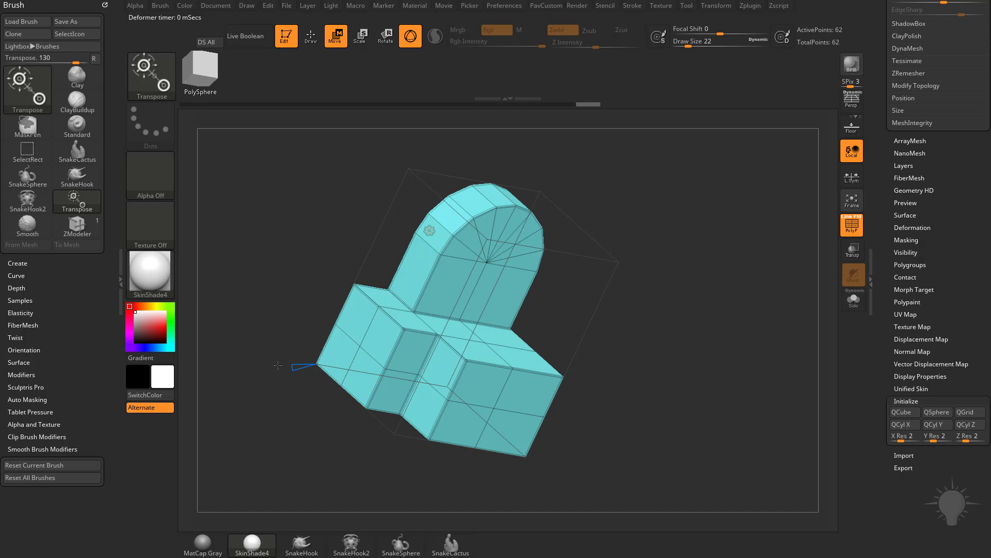
drag(700, 337, 630, 326)
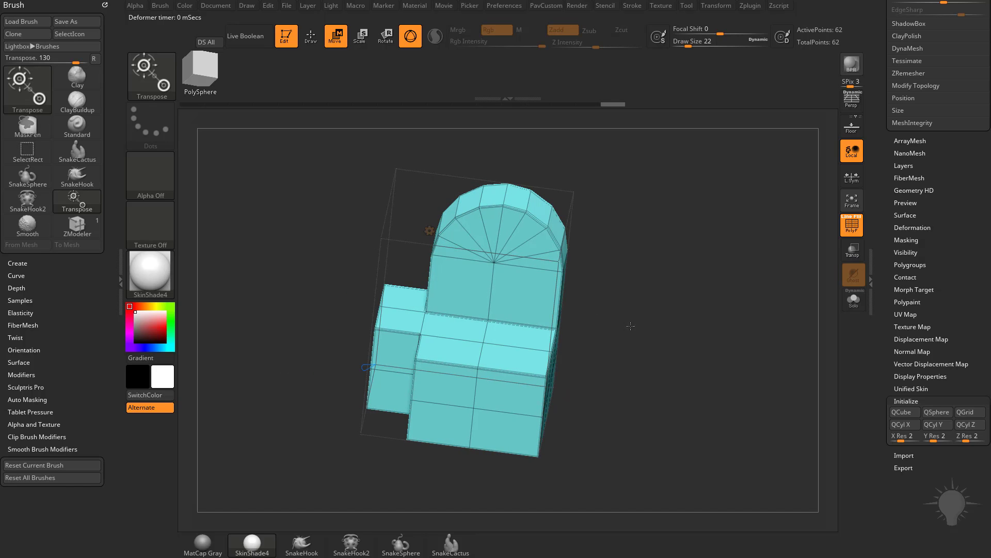
click(429, 231)
click(602, 236)
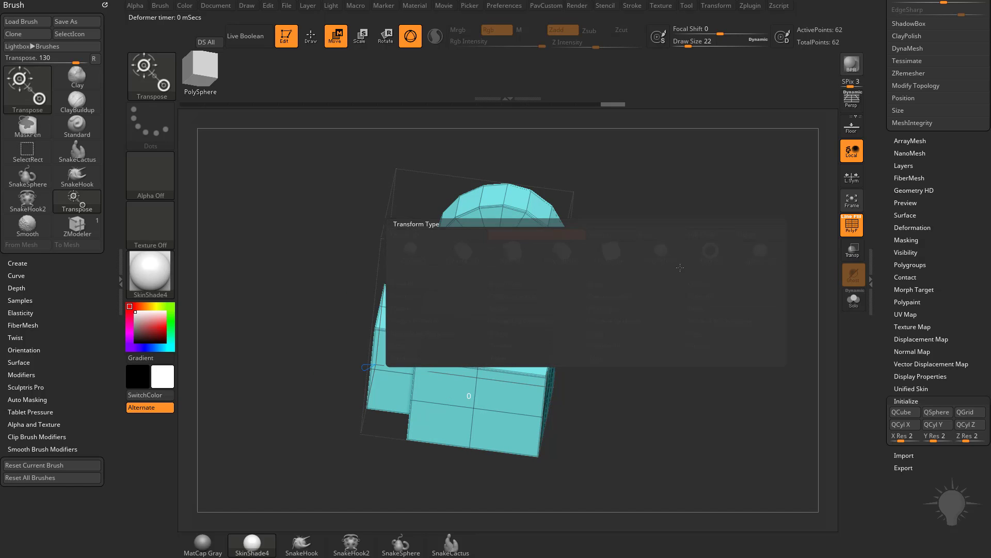
mouse_move(673, 309)
mouse_down()
mouse_move(660, 295)
mouse_move(678, 307)
mouse_up()
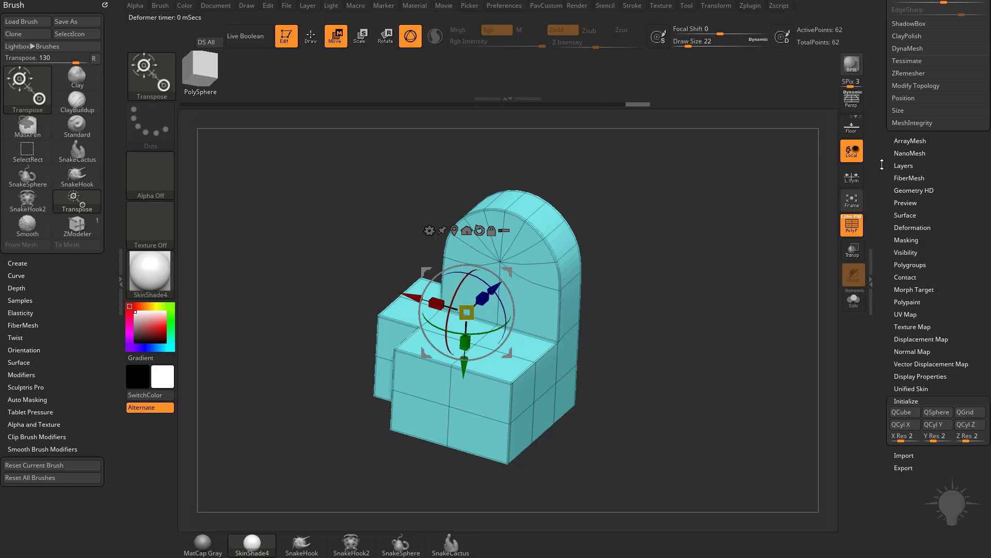
Step: Compare the creased model with and without dynamic subdivision, viewing the smoothed result with the polyframe hidden and shown
scroll(882, 165, up, 6)
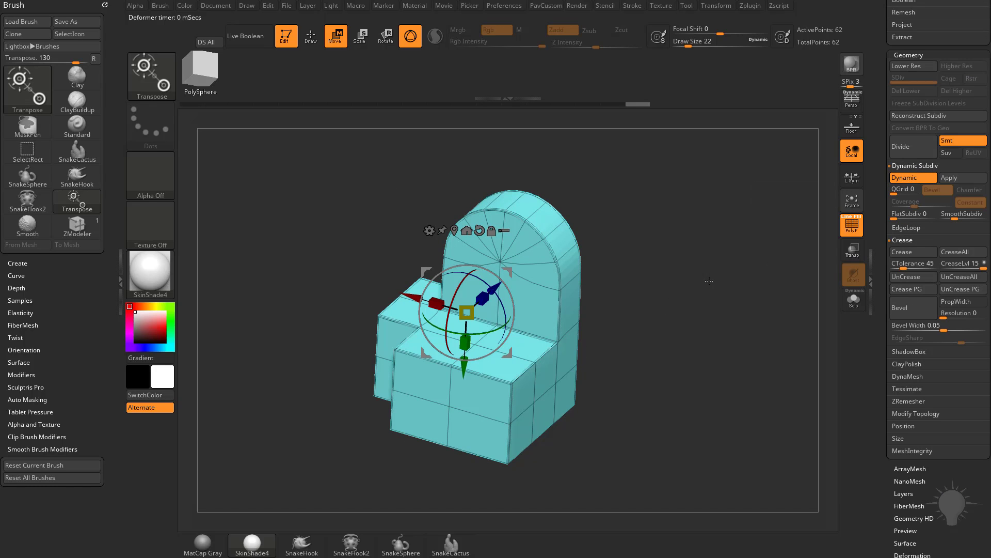
drag(709, 281, 722, 277)
key(shift+d)
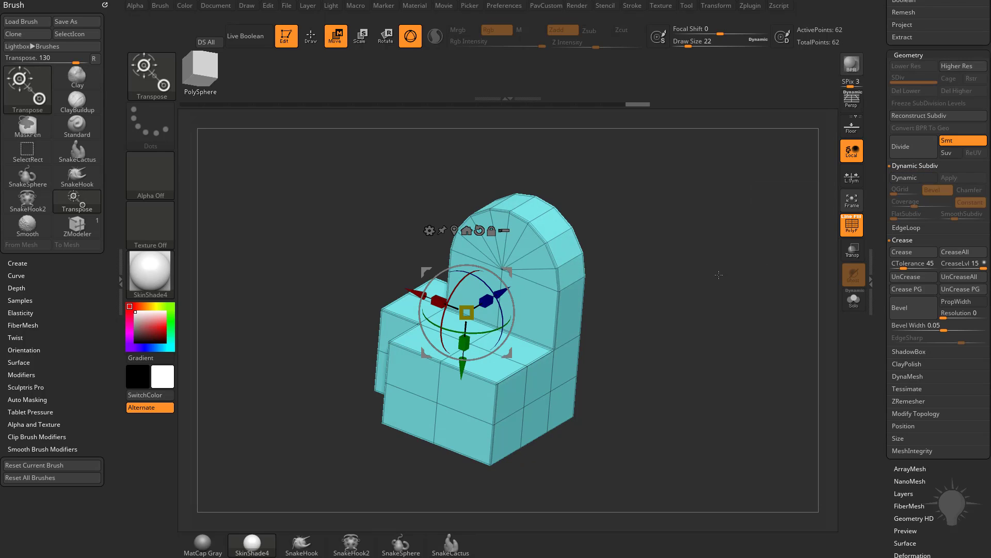
key(d)
key(shift+f)
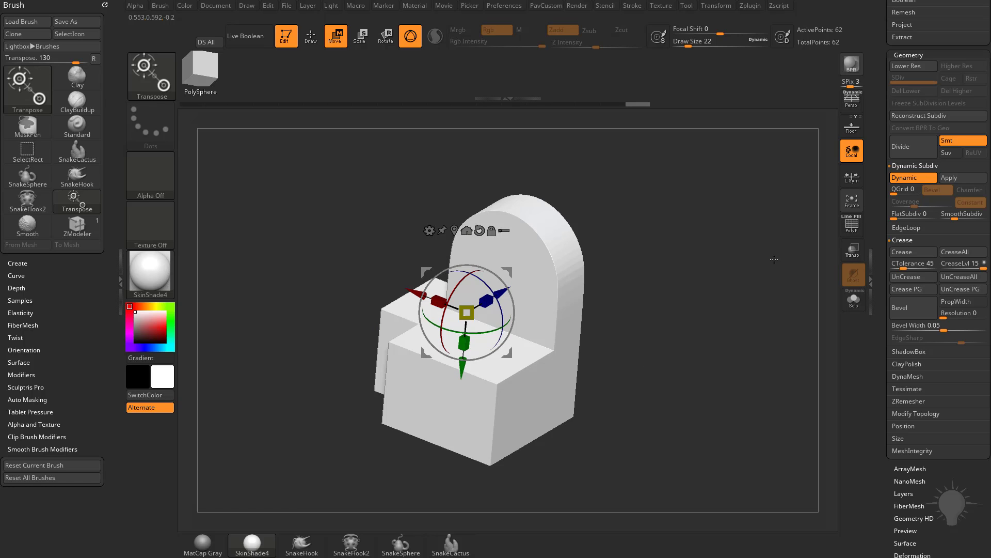
key(shift+f)
drag(820, 253, 803, 252)
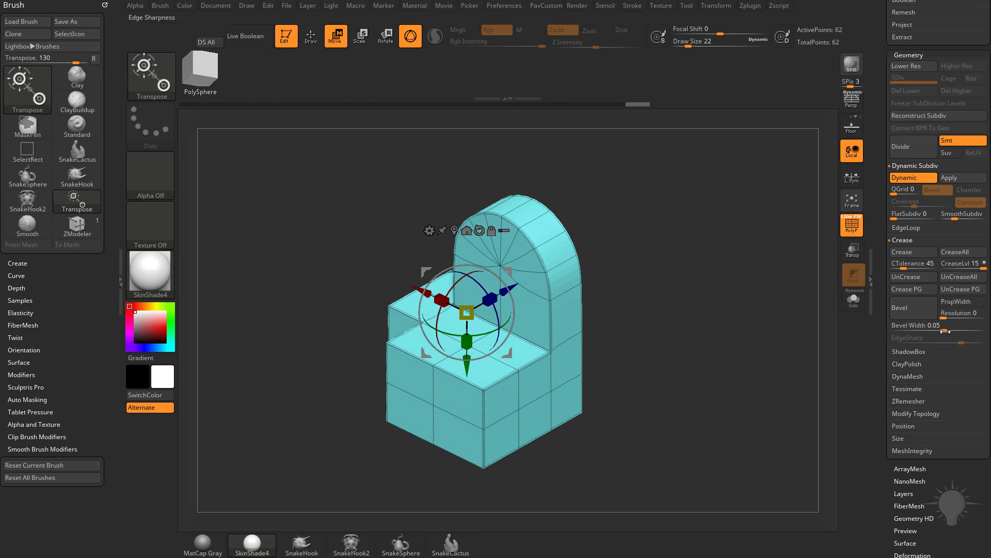
Step: Set the crease Bevel Width to 0.03833 and turn off dynamic subdivision on the model
drag(945, 331, 942, 328)
key(ctrl+z)
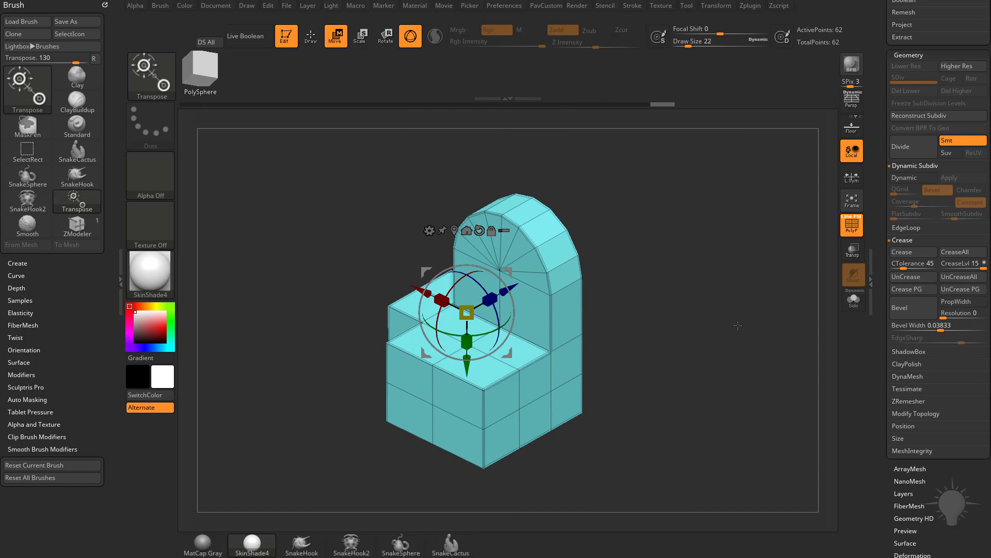
drag(737, 327, 745, 320)
Step: Apply the gizmo's Bevel deformer to the model and adjust it to bevel the edges across all faces
click(430, 230)
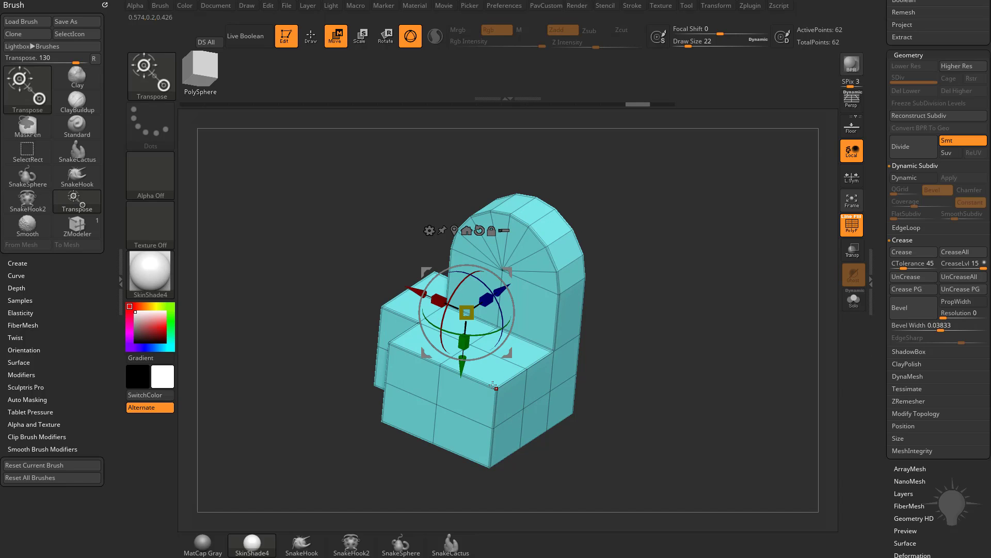
click(430, 230)
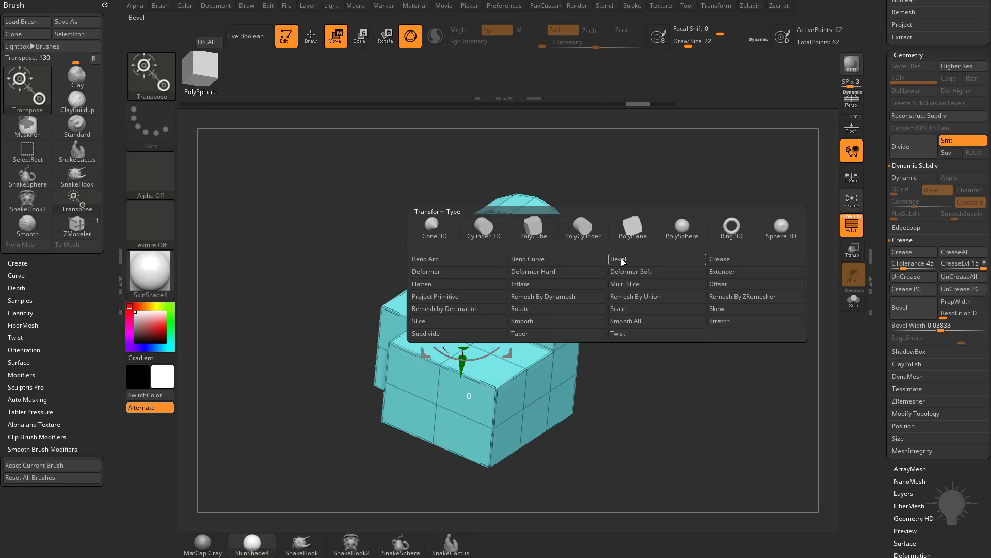
click(625, 262)
drag(217, 310, 263, 346)
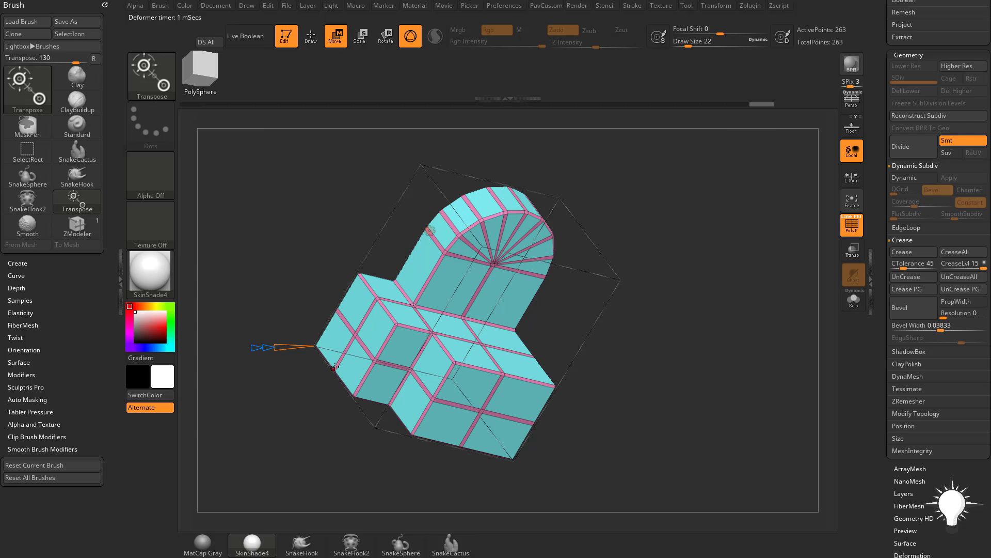